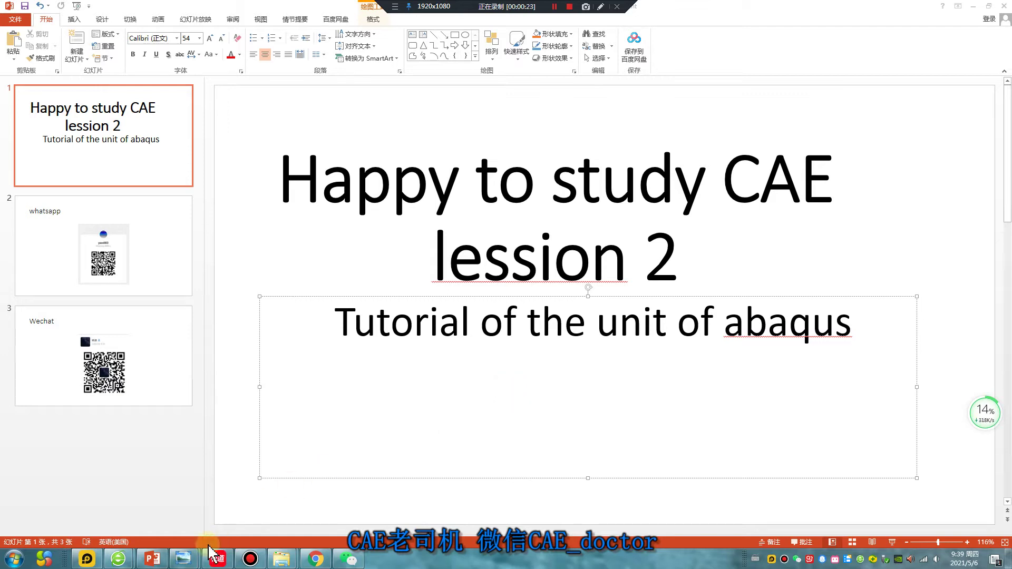
- Minimize the 'Happy to study CAE lession 2' PowerPoint deck to reveal the desktop
{"action": "left_click", "coordinate": [973, 6]}
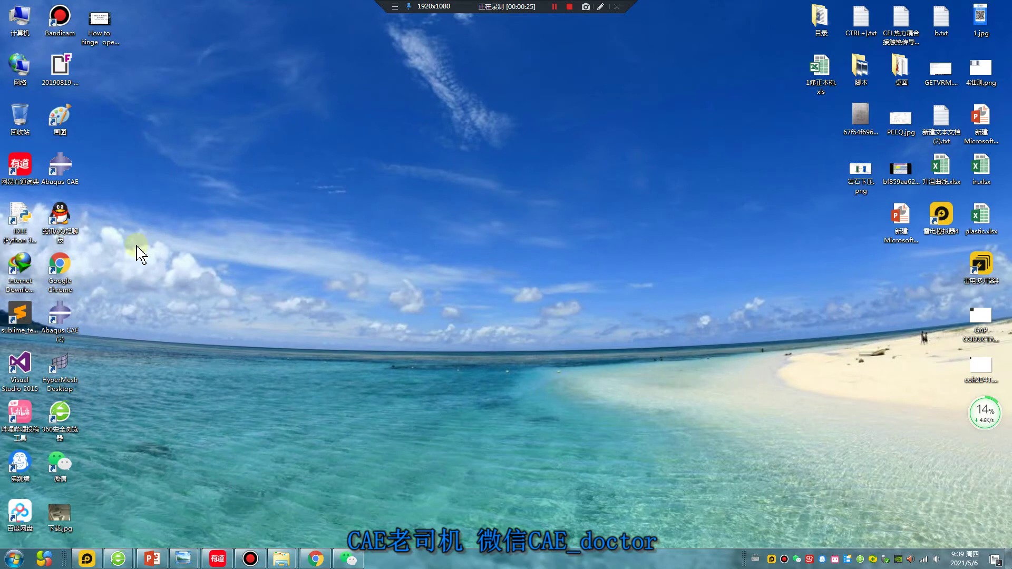
- Launch Abaqus/CAE 2016 from its desktop shortcut
{"action": "left_click", "coordinate": [69, 167]}
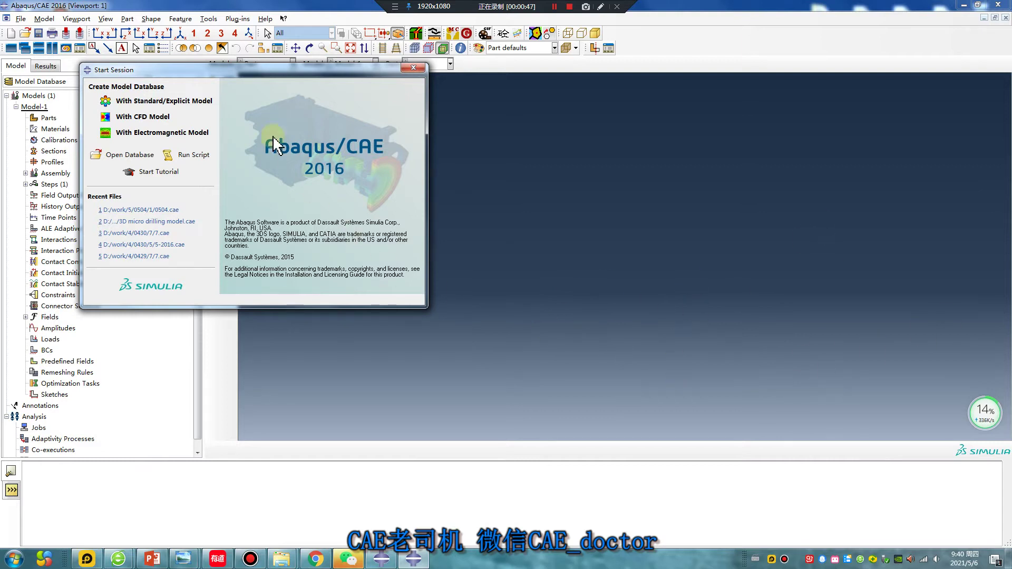
- Start a Standard/Explicit model and create a 3D solid extrusion part
{"action": "left_click", "coordinate": [188, 100]}
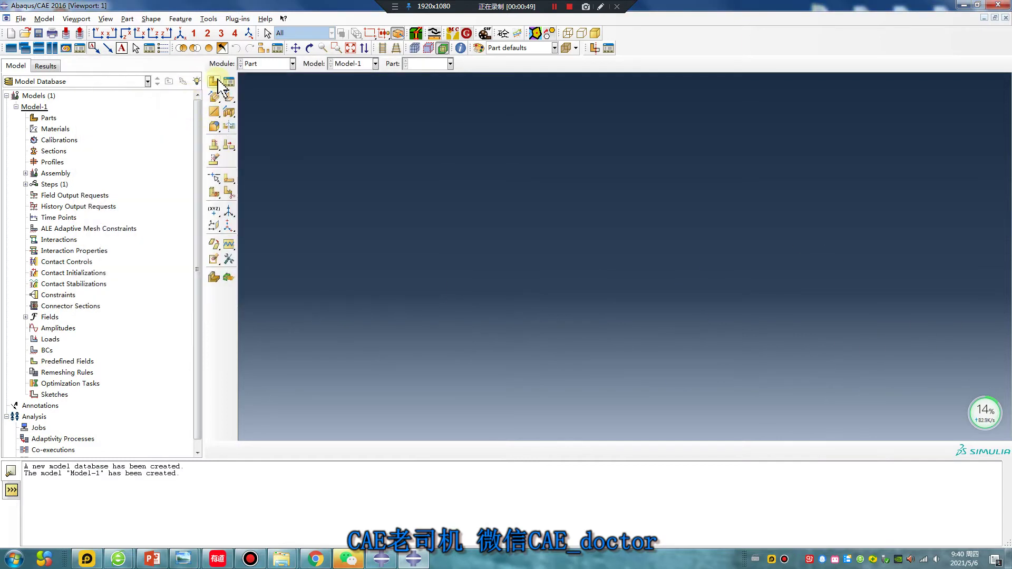
{"action": "left_click", "coordinate": [215, 82]}
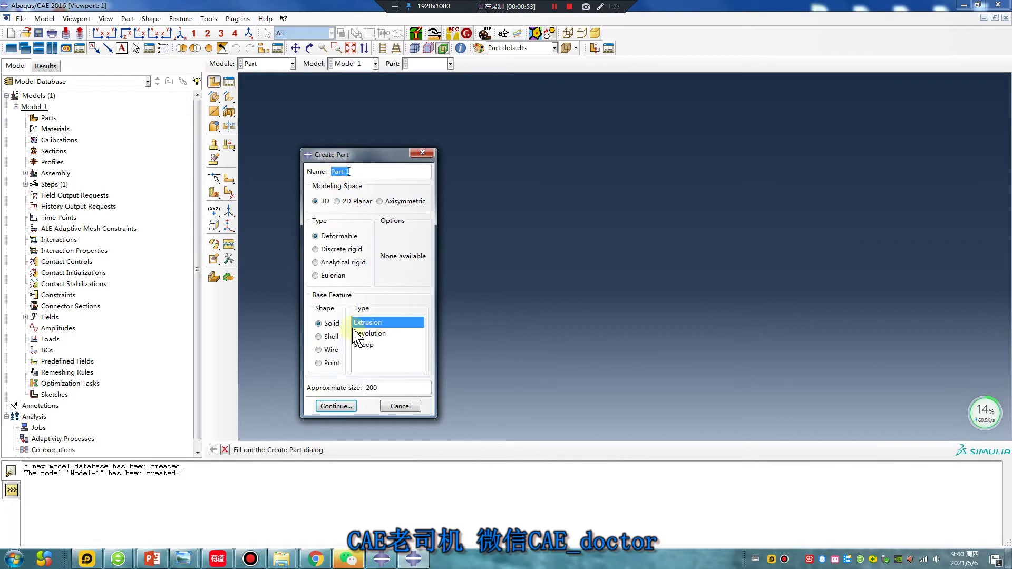
{"action": "left_click", "coordinate": [337, 406]}
- Sketch a 10×10 square from the origin and extrude it to depth 10
{"action": "left_click", "coordinate": [229, 98]}
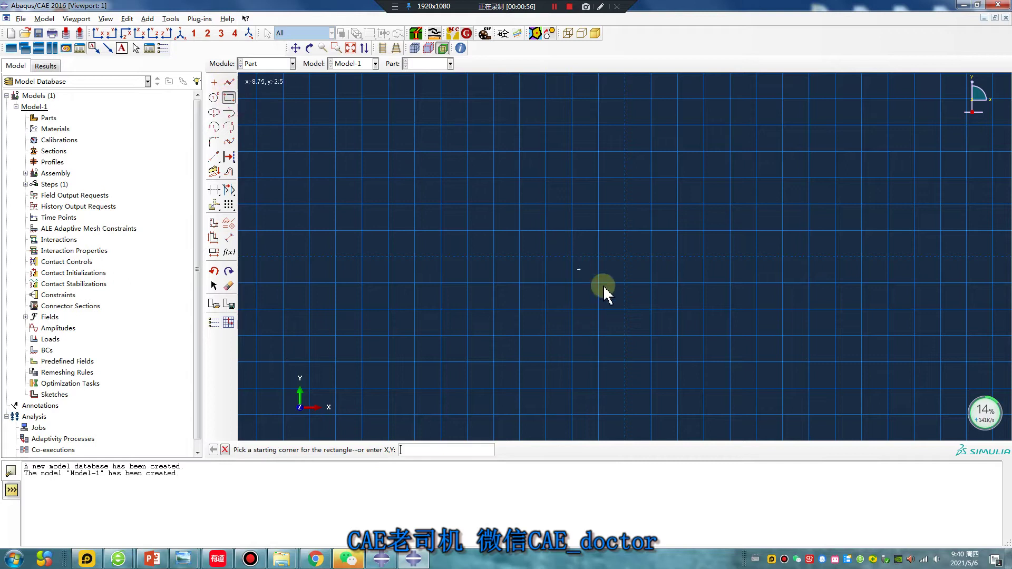
{"action": "left_click", "coordinate": [625, 257]}
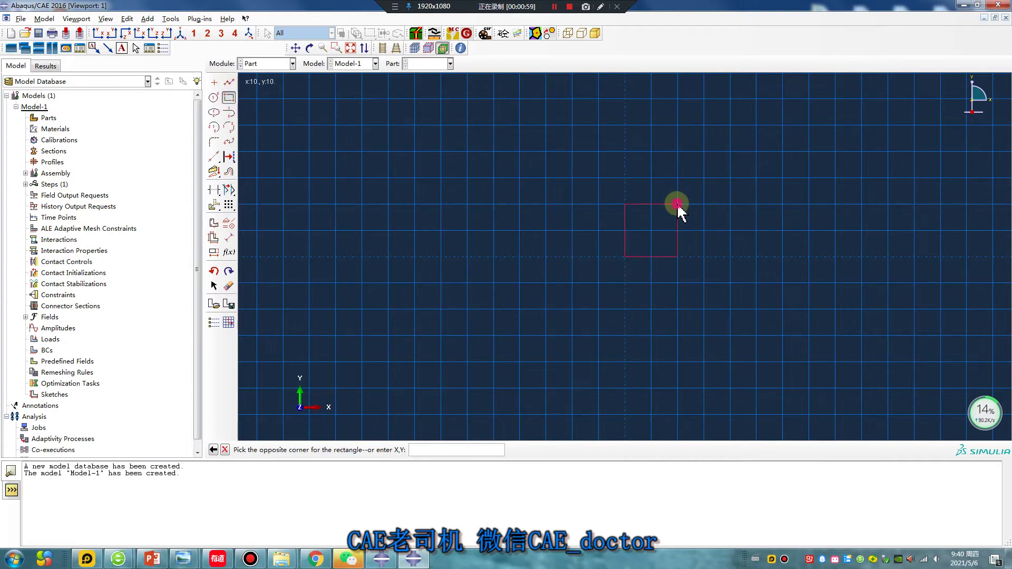
{"action": "left_click", "coordinate": [677, 204]}
{"action": "middle_click", "coordinate": [558, 334]}
{"action": "middle_click", "coordinate": [557, 334]}
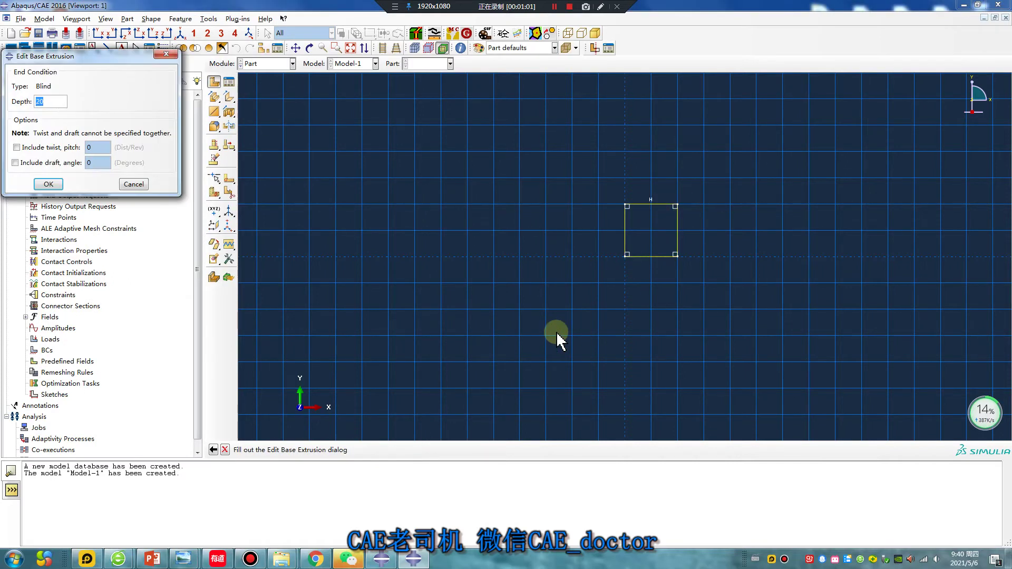
{"action": "type", "text": "10"}
{"action": "key", "text": "Return"}
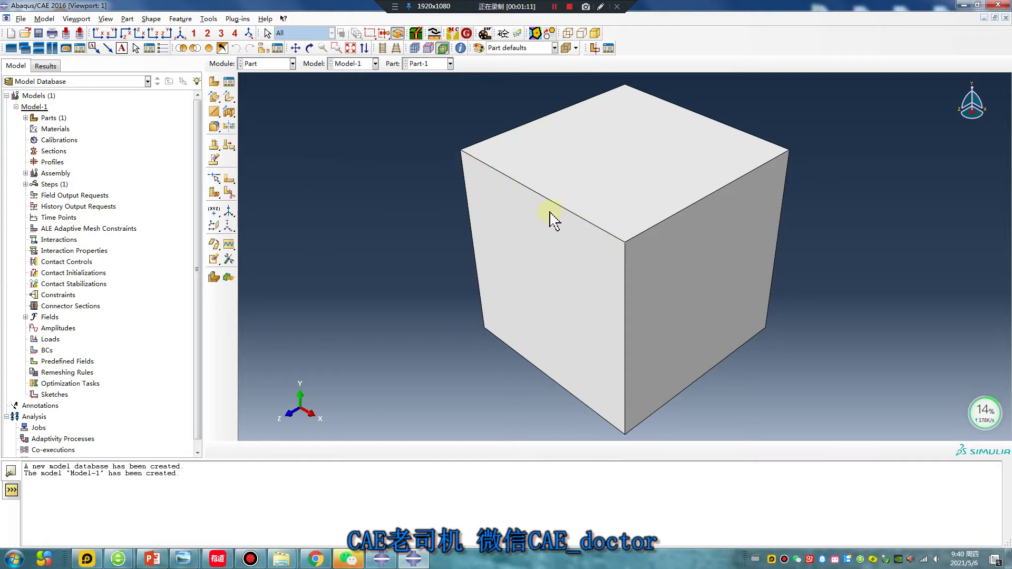
- In the Property module, create Material-1 with a Mechanical Elastic behaviour
{"action": "left_click", "coordinate": [249, 65]}
{"action": "left_click", "coordinate": [266, 83]}
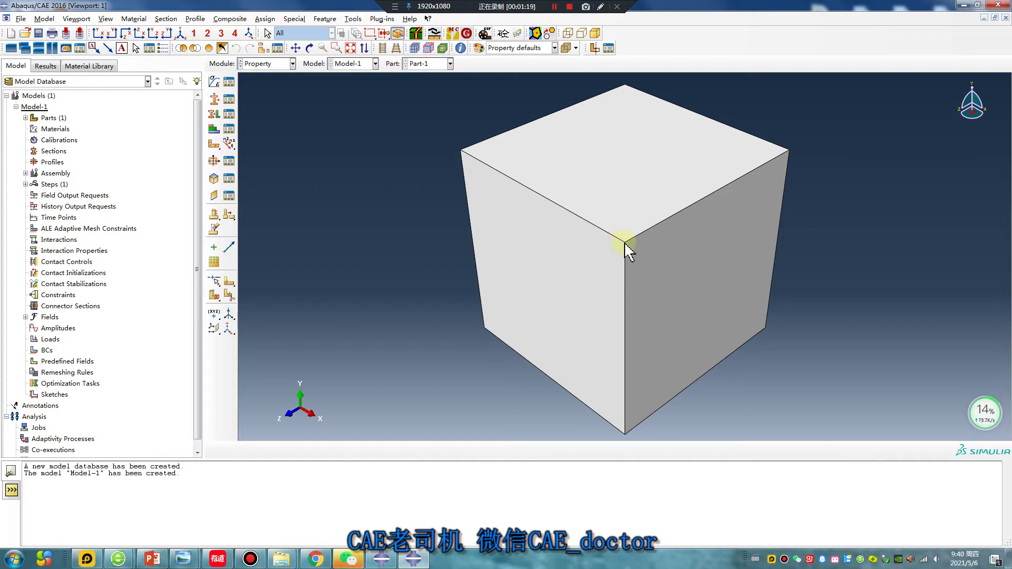
{"action": "left_click", "coordinate": [214, 82]}
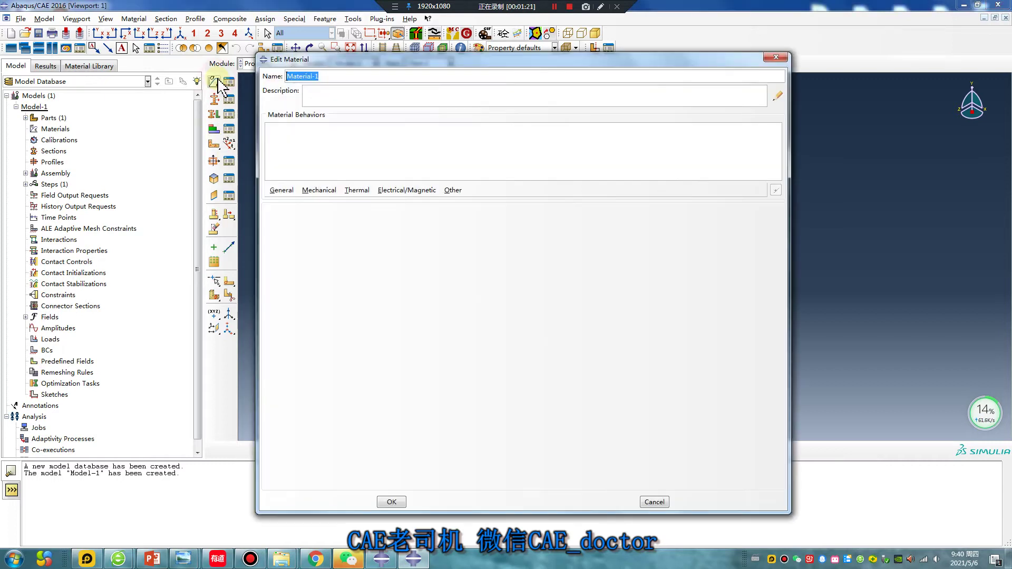
{"action": "left_click", "coordinate": [304, 193]}
{"action": "mouse_move", "coordinate": [401, 204]}
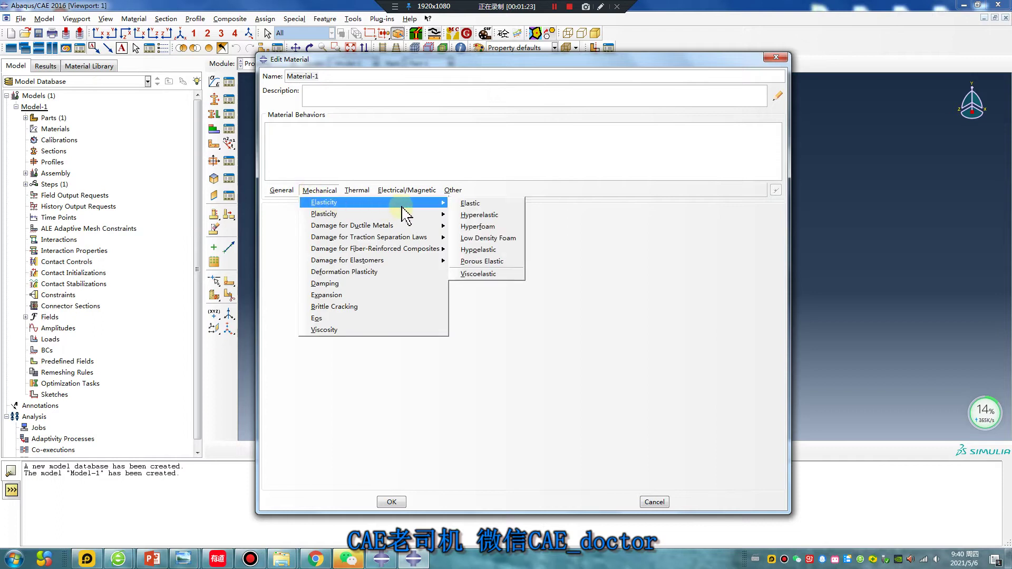
{"action": "left_click", "coordinate": [488, 207]}
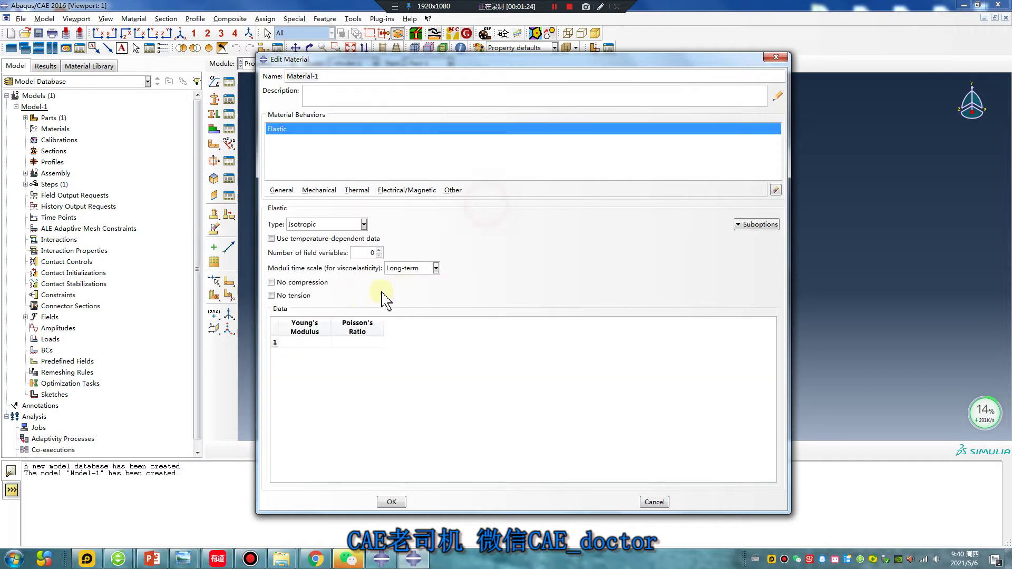
- Enter Young's Modulus 2.1e5, writing its unit MPa on screen
{"action": "left_click", "coordinate": [310, 344]}
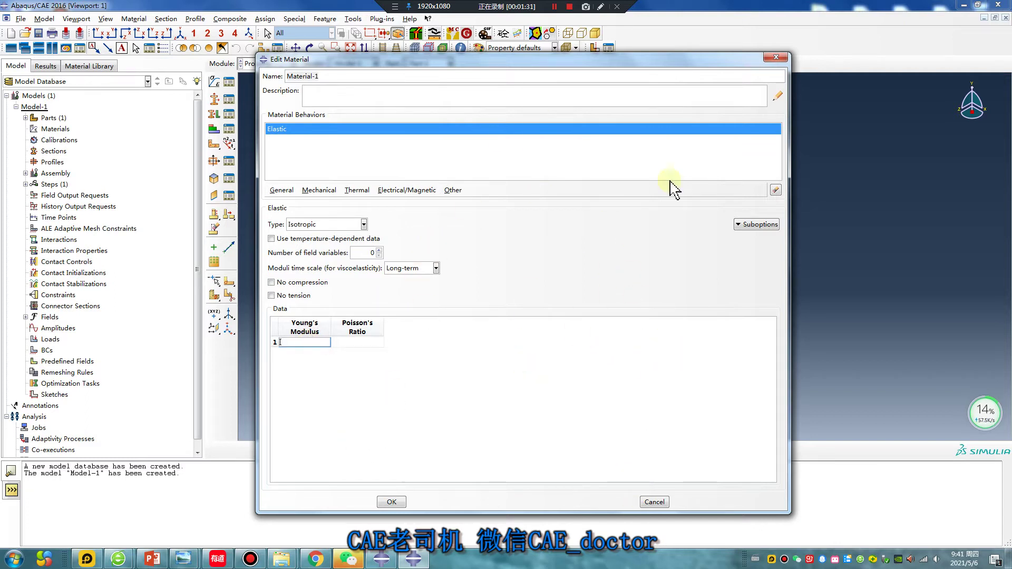
{"action": "left_click", "coordinate": [600, 6]}
{"action": "mouse_move", "coordinate": [499, 343]}
{"action": "left_mouse_down"}
{"action": "mouse_move", "coordinate": [599, 161]}
{"action": "mouse_move", "coordinate": [695, 132]}
{"action": "mouse_move", "coordinate": [697, 312]}
{"action": "left_mouse_up"}
{"action": "mouse_move", "coordinate": [719, 252]}
{"action": "left_mouse_down"}
{"action": "mouse_move", "coordinate": [720, 402]}
{"action": "mouse_move", "coordinate": [714, 308]}
{"action": "left_mouse_up"}
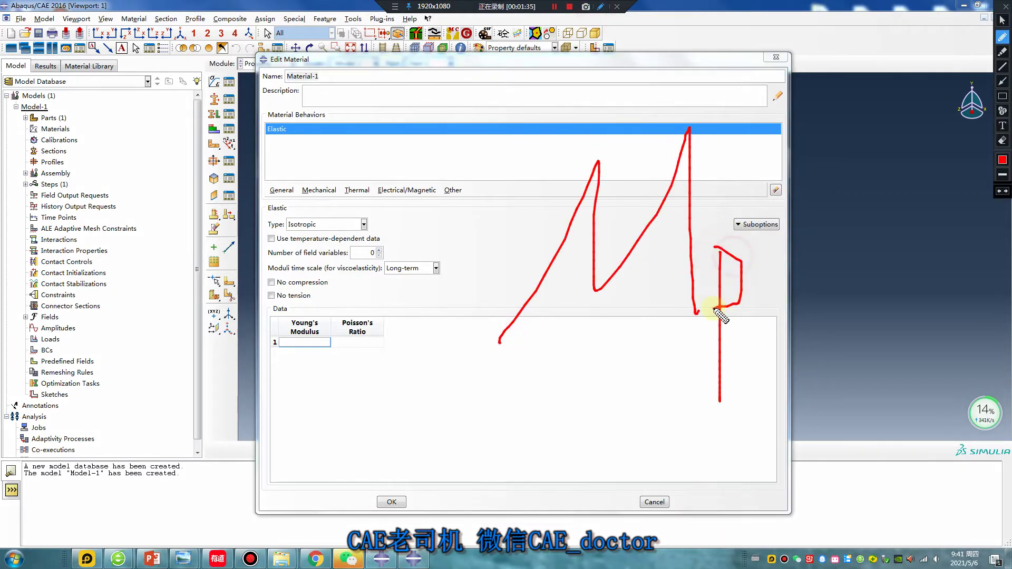
{"action": "mouse_move", "coordinate": [773, 268]}
{"action": "left_mouse_down"}
{"action": "mouse_move", "coordinate": [755, 293]}
{"action": "mouse_move", "coordinate": [849, 290]}
{"action": "left_mouse_up"}
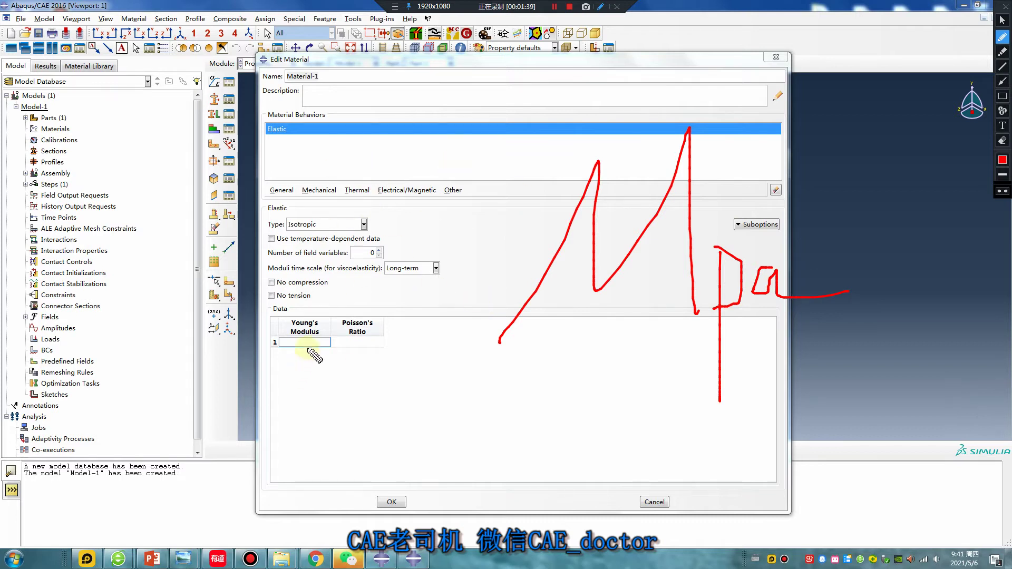
{"action": "key", "text": "Escape"}
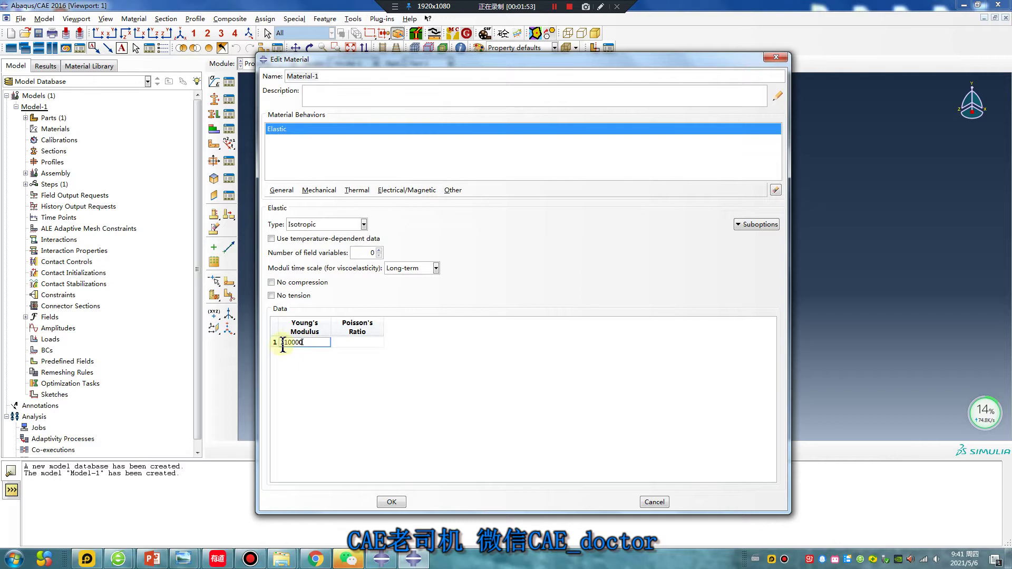
{"action": "left_click_drag", "start_coordinate": [324, 345], "coordinate": [258, 351]}
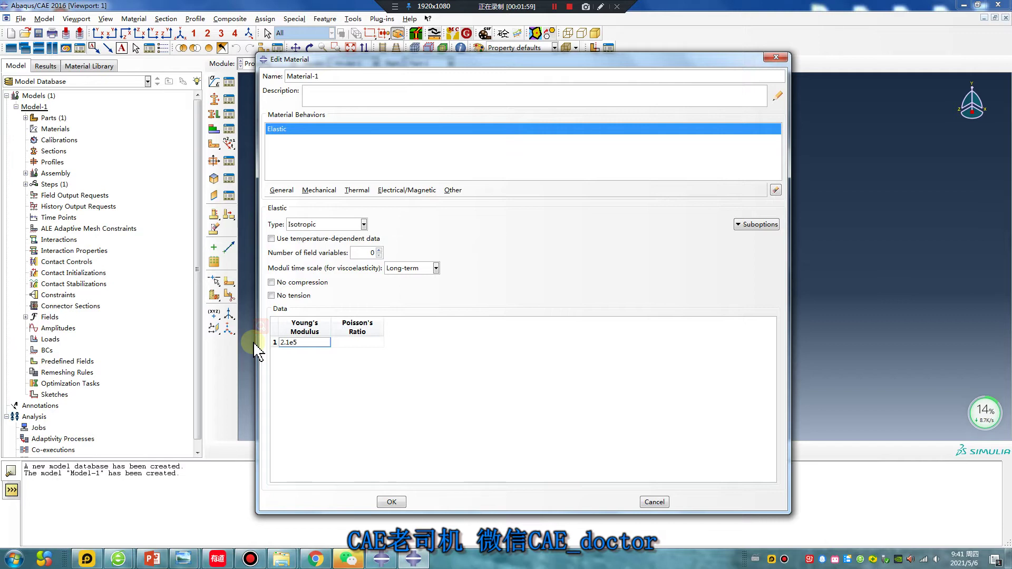
{"action": "left_click", "coordinate": [367, 343]}
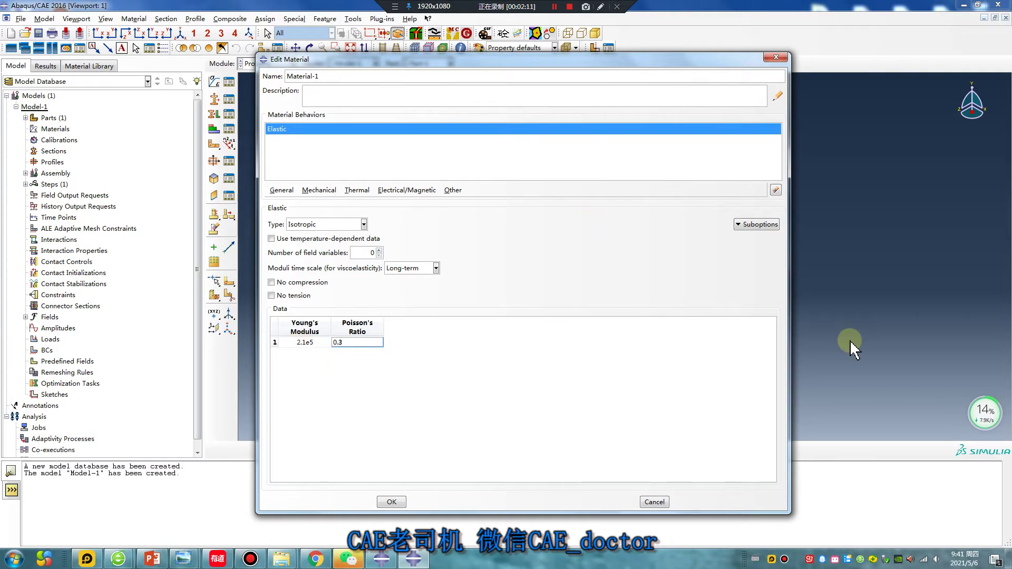
- Change Young's Modulus to 2.1e11 and enter Poisson's Ratio 0.3
{"action": "left_click", "coordinate": [307, 342]}
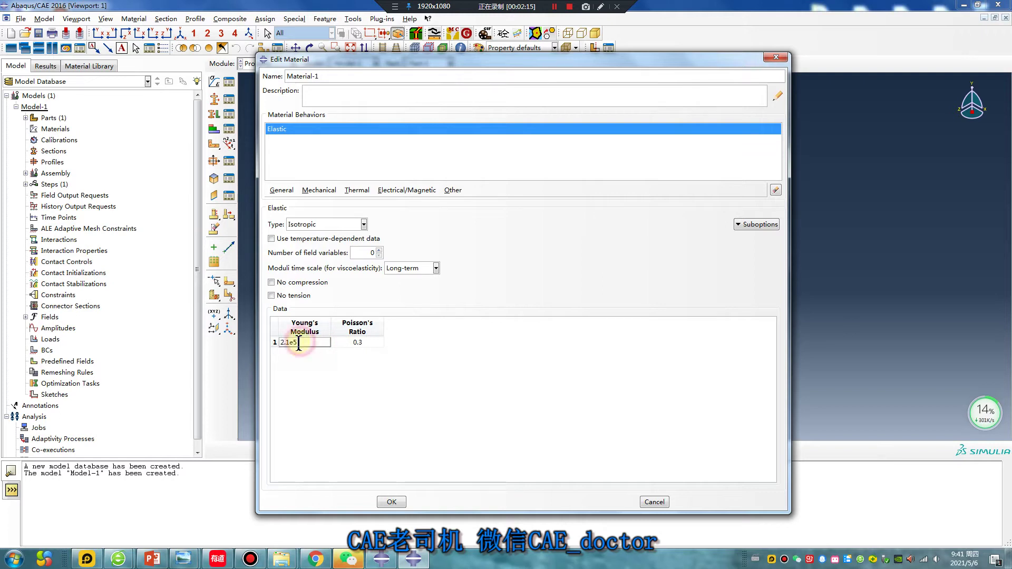
{"action": "left_click_drag", "start_coordinate": [294, 343], "coordinate": [298, 343]}
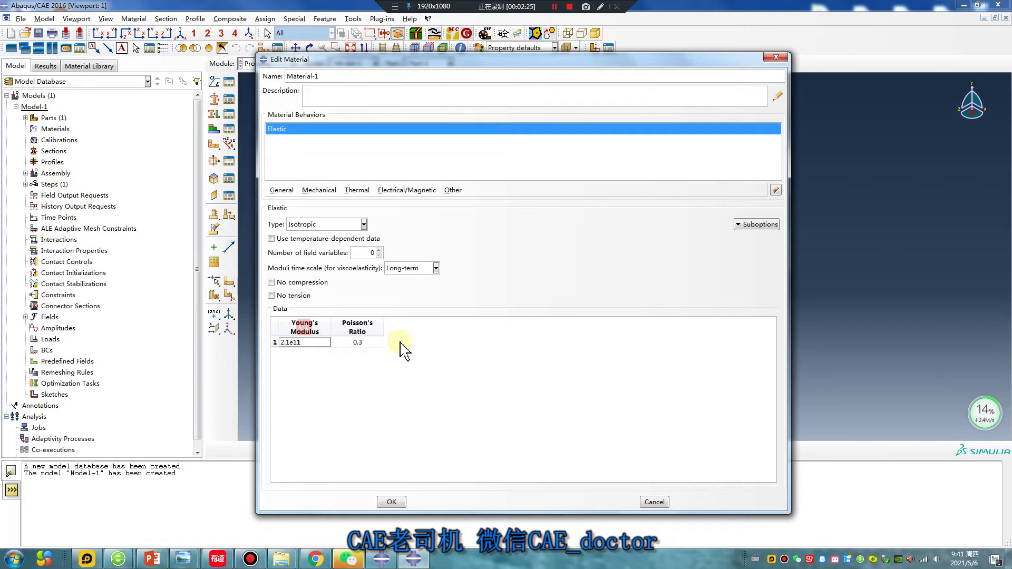
{"action": "left_click", "coordinate": [366, 341]}
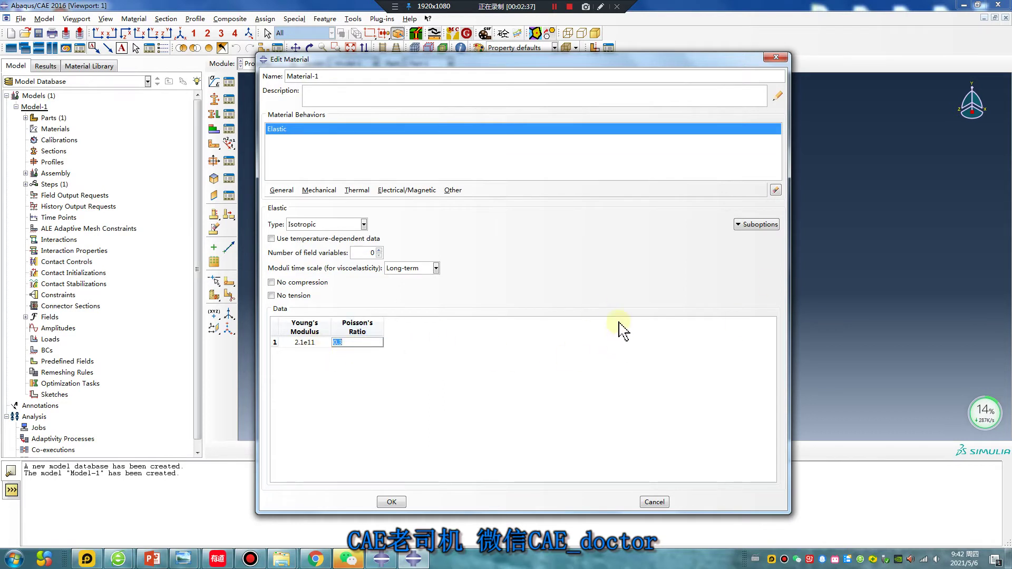
{"action": "left_click", "coordinate": [318, 340]}
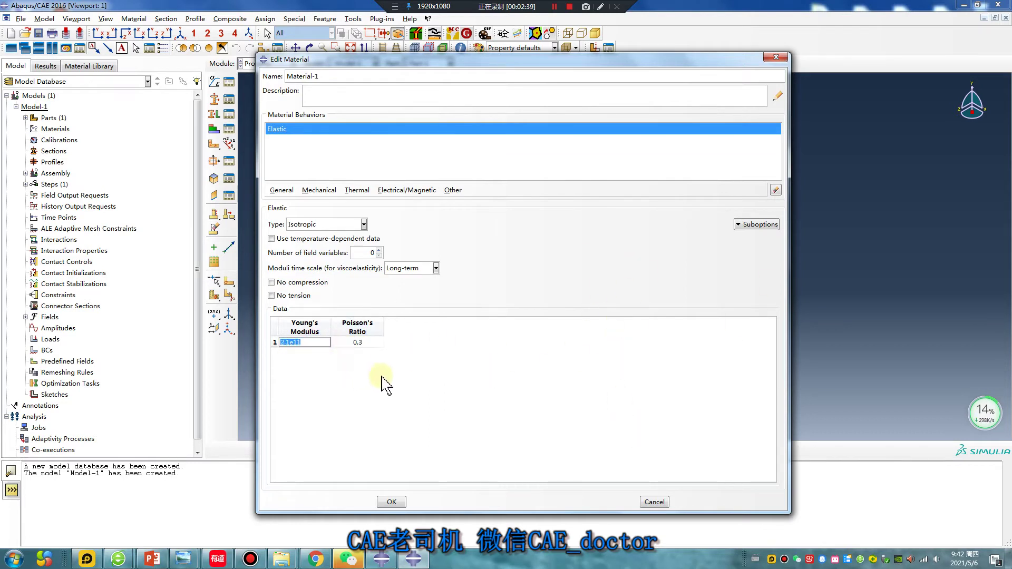
{"action": "left_click", "coordinate": [281, 190]}
- Add a Density behaviour, noting its unit ton/mm³ on screen
{"action": "left_click", "coordinate": [290, 203]}
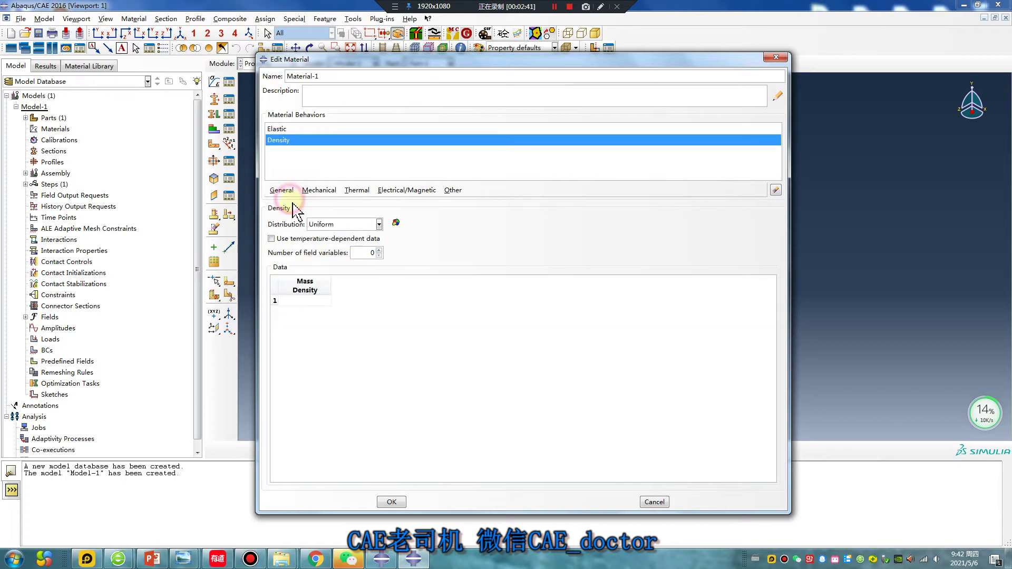
{"action": "left_click", "coordinate": [311, 301]}
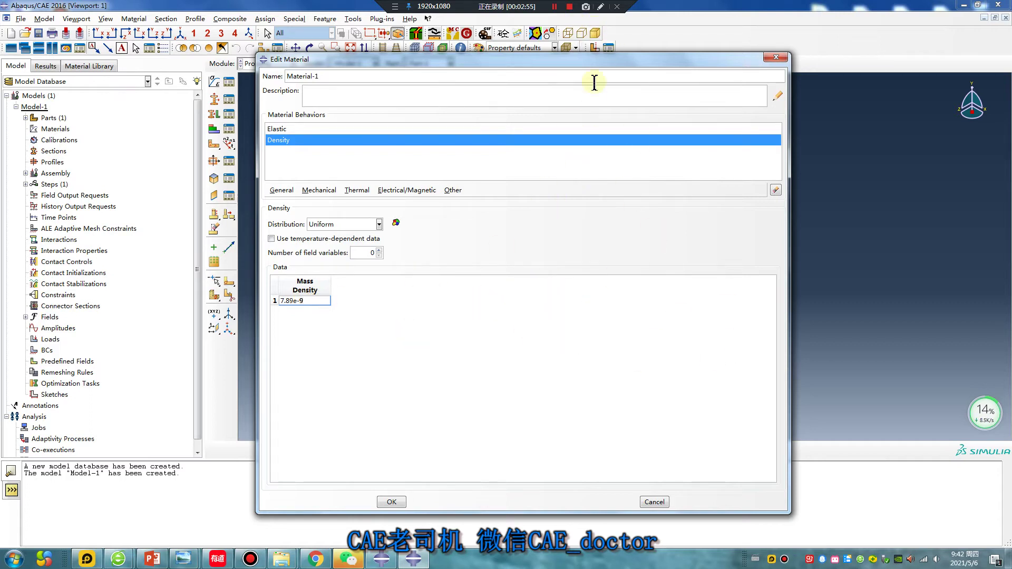
{"action": "left_click", "coordinate": [601, 7]}
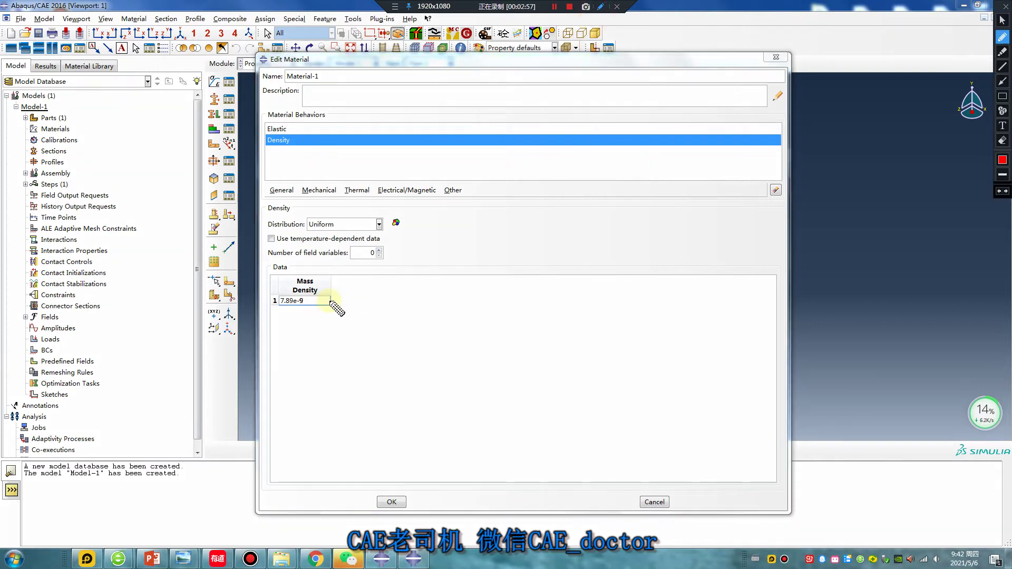
{"action": "mouse_move", "coordinate": [345, 265]}
{"action": "left_mouse_down"}
{"action": "mouse_move", "coordinate": [429, 269]}
{"action": "mouse_move", "coordinate": [419, 377]}
{"action": "left_mouse_up"}
{"action": "left_click_drag", "start_coordinate": [491, 326], "coordinate": [474, 334]}
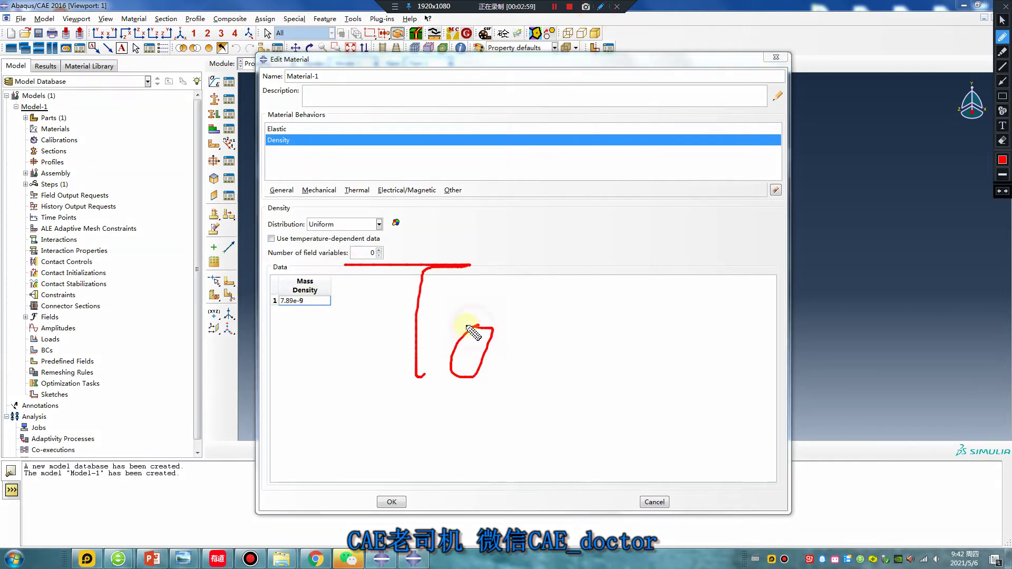
{"action": "mouse_move", "coordinate": [490, 375]}
{"action": "left_mouse_down"}
{"action": "mouse_move", "coordinate": [511, 321]}
{"action": "mouse_move", "coordinate": [544, 345]}
{"action": "left_mouse_up"}
{"action": "left_click_drag", "start_coordinate": [644, 222], "coordinate": [473, 474]}
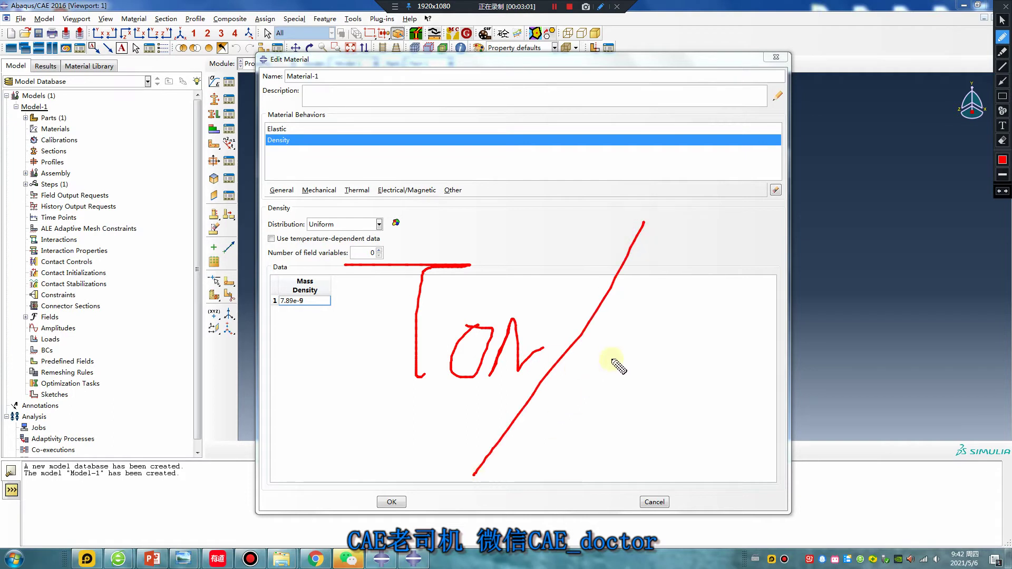
{"action": "mouse_move", "coordinate": [611, 359]}
{"action": "left_mouse_down"}
{"action": "mouse_move", "coordinate": [600, 428]}
{"action": "mouse_move", "coordinate": [634, 372]}
{"action": "mouse_move", "coordinate": [640, 409]}
{"action": "mouse_move", "coordinate": [668, 371]}
{"action": "mouse_move", "coordinate": [675, 405]}
{"action": "mouse_move", "coordinate": [691, 354]}
{"action": "mouse_move", "coordinate": [698, 415]}
{"action": "left_mouse_up"}
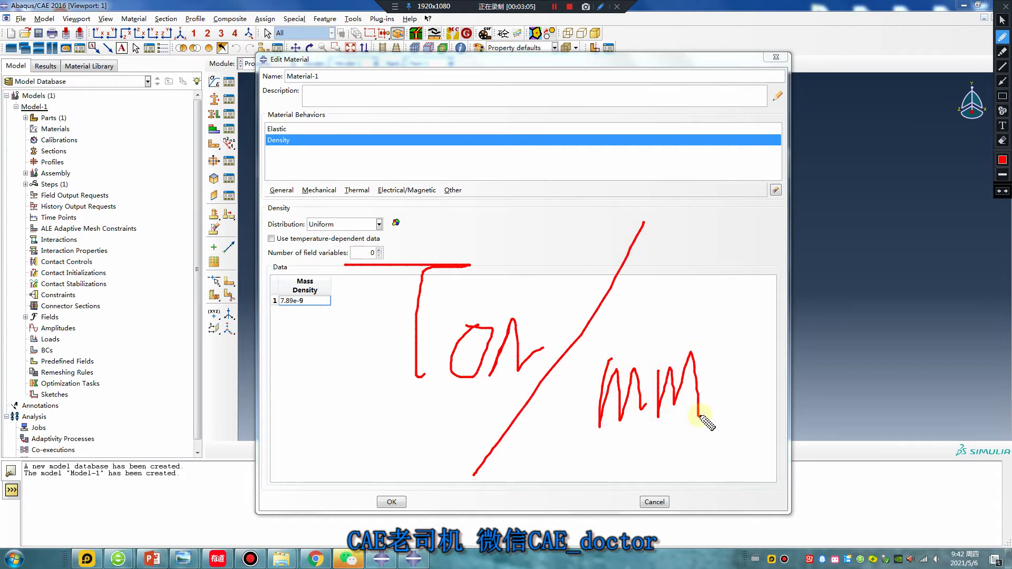
{"action": "mouse_move", "coordinate": [697, 327]}
{"action": "left_mouse_down"}
{"action": "mouse_move", "coordinate": [727, 331]}
{"action": "mouse_move", "coordinate": [703, 346]}
{"action": "mouse_move", "coordinate": [720, 361]}
{"action": "left_mouse_up"}
{"action": "mouse_move", "coordinate": [525, 395]}
{"action": "left_mouse_down"}
{"action": "mouse_move", "coordinate": [380, 248]}
{"action": "mouse_move", "coordinate": [526, 355]}
{"action": "mouse_move", "coordinate": [505, 399]}
{"action": "left_mouse_up"}
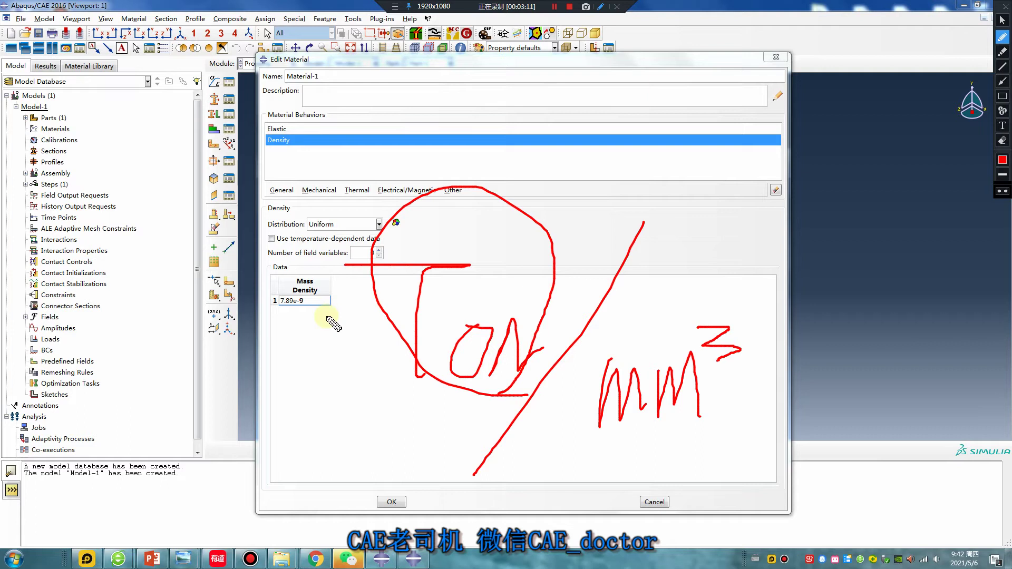
{"action": "key", "text": "Escape"}
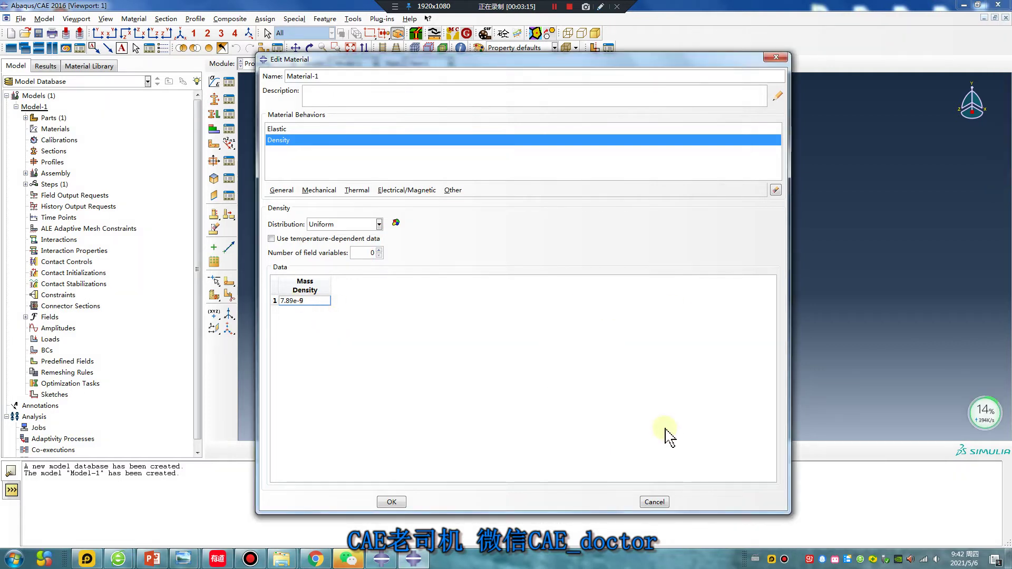
- Replace the mass density 7.89e-9 with 7890, sketching a note on screen
{"action": "left_click", "coordinate": [312, 299]}
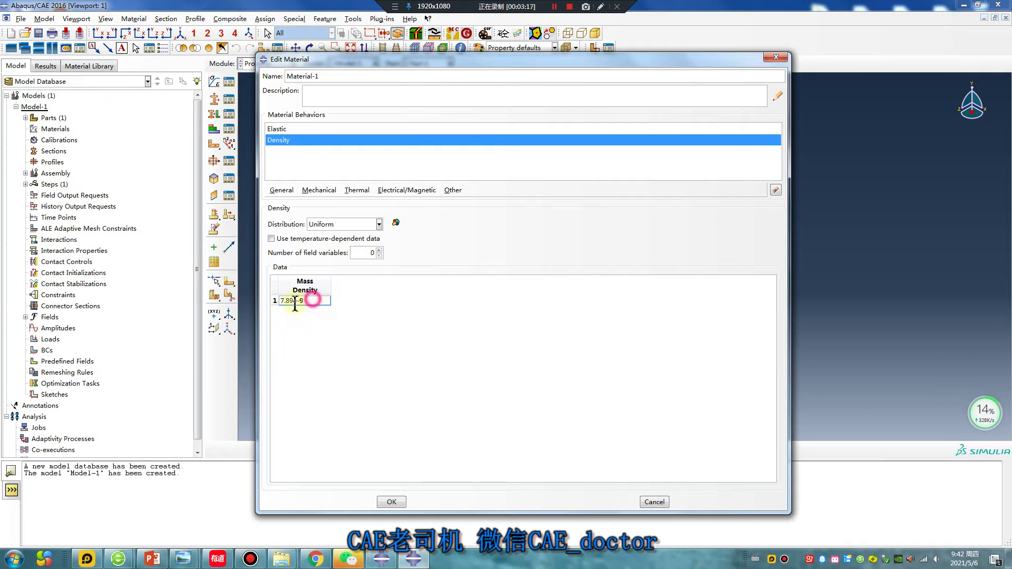
{"action": "triple_click", "coordinate": [295, 305]}
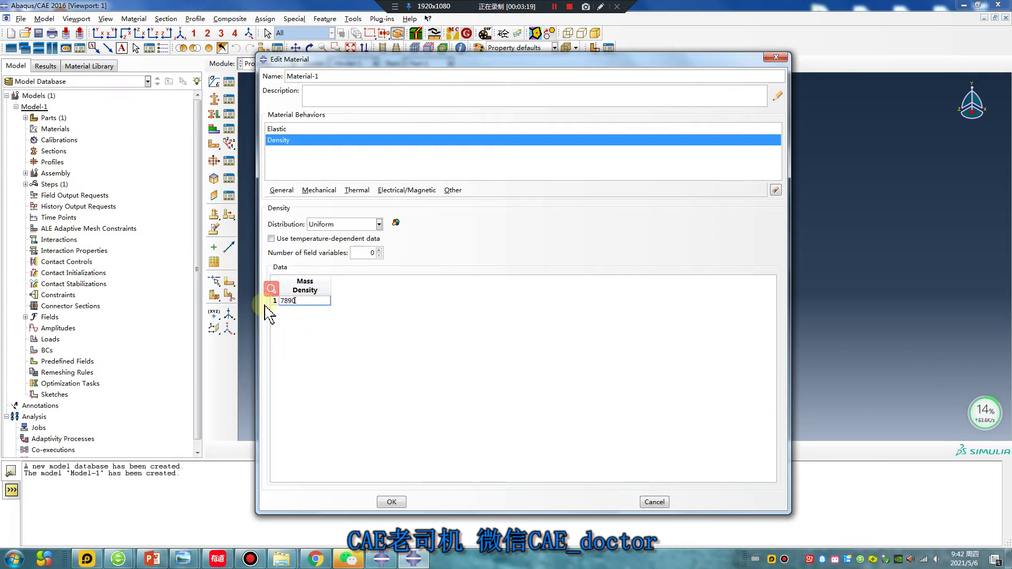
{"action": "left_click", "coordinate": [601, 7]}
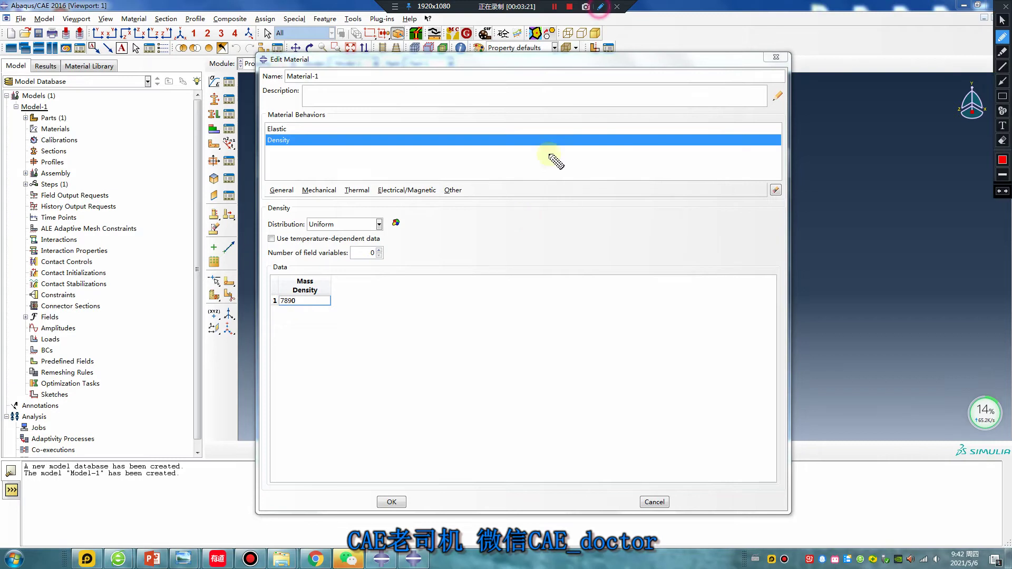
{"action": "left_click_drag", "start_coordinate": [525, 183], "coordinate": [442, 363]}
{"action": "mouse_move", "coordinate": [464, 310]}
{"action": "left_mouse_down"}
{"action": "mouse_move", "coordinate": [467, 302]}
{"action": "mouse_move", "coordinate": [509, 334]}
{"action": "left_mouse_up"}
{"action": "mouse_move", "coordinate": [567, 287]}
{"action": "left_mouse_down"}
{"action": "mouse_move", "coordinate": [554, 313]}
{"action": "mouse_move", "coordinate": [503, 403]}
{"action": "mouse_move", "coordinate": [525, 373]}
{"action": "left_mouse_up"}
{"action": "left_click_drag", "start_coordinate": [658, 211], "coordinate": [493, 470]}
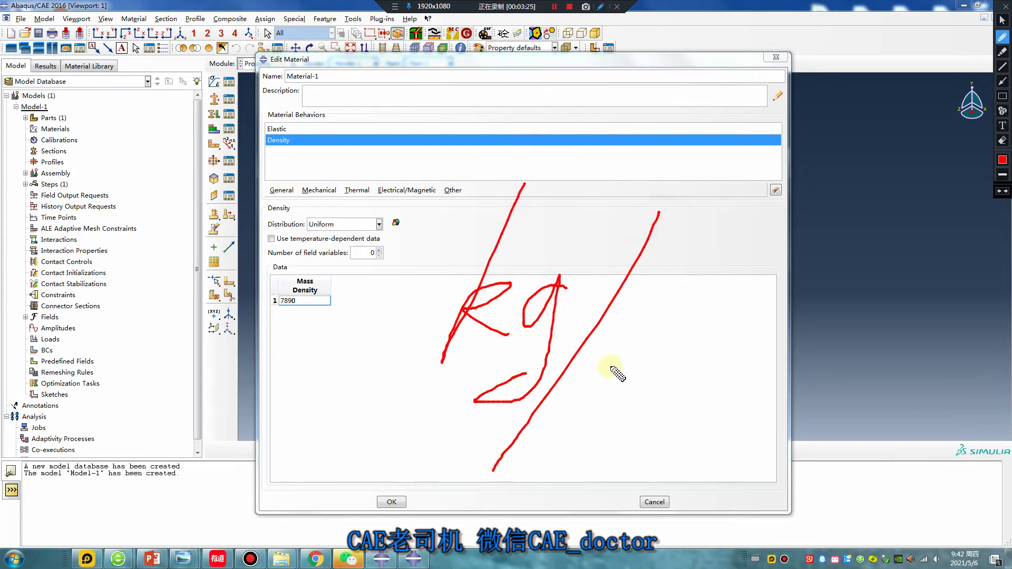
{"action": "mouse_move", "coordinate": [603, 433]}
{"action": "left_mouse_down"}
{"action": "mouse_move", "coordinate": [625, 409]}
{"action": "mouse_move", "coordinate": [658, 417]}
{"action": "mouse_move", "coordinate": [661, 434]}
{"action": "left_mouse_up"}
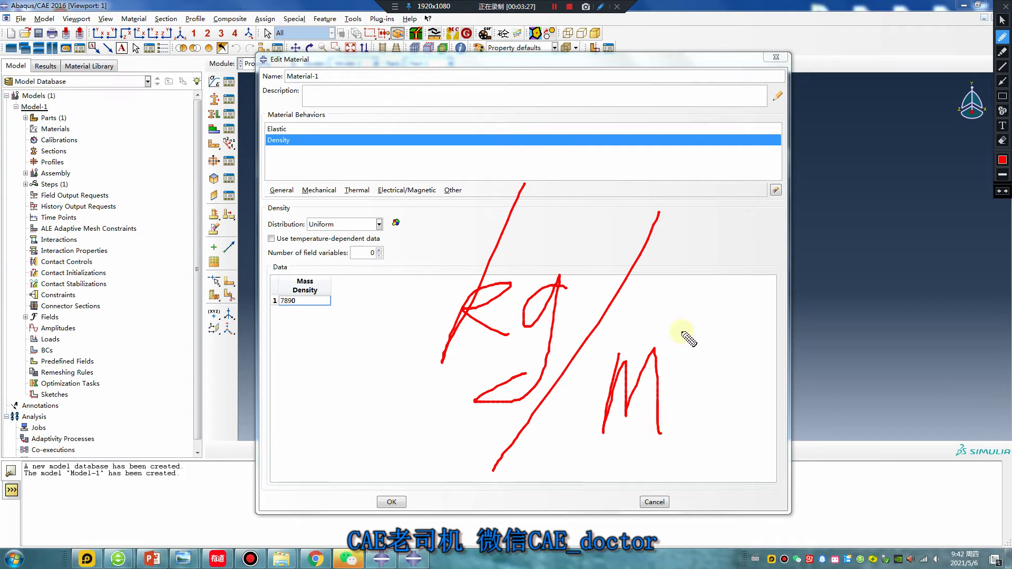
{"action": "mouse_move", "coordinate": [674, 328]}
{"action": "left_mouse_down"}
{"action": "mouse_move", "coordinate": [705, 323]}
{"action": "mouse_move", "coordinate": [679, 342]}
{"action": "left_mouse_up"}
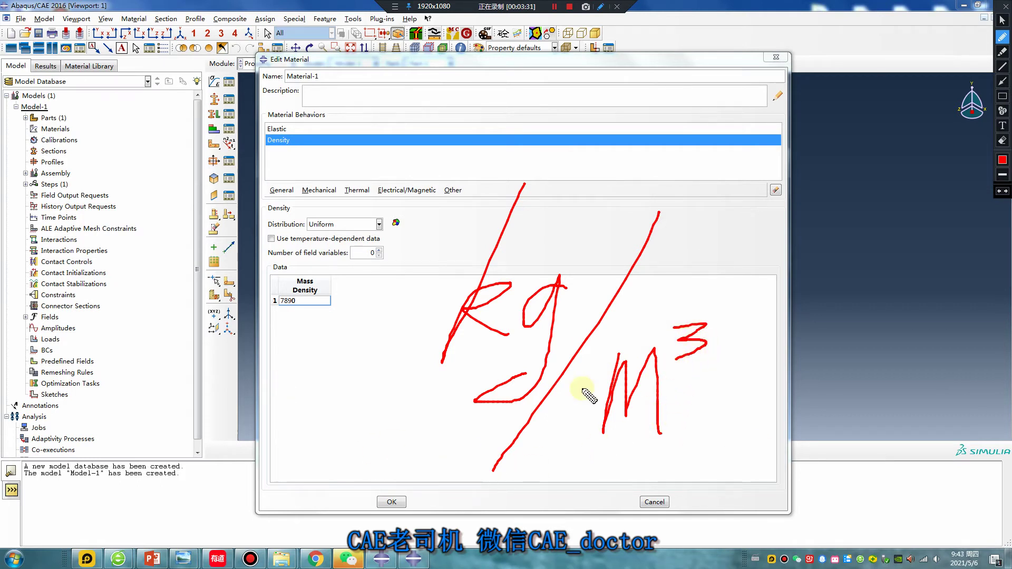
{"action": "key", "text": "Escape"}
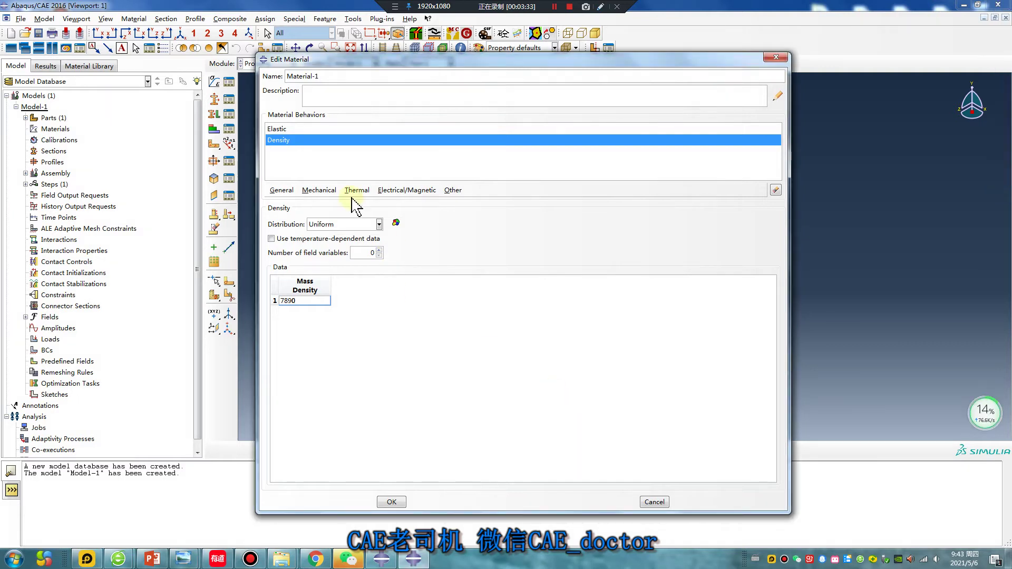
{"action": "left_click", "coordinate": [319, 189]}
- Add a Plastic behaviour with yield stress 210e6 at plastic strain 0
{"action": "mouse_move", "coordinate": [358, 214]}
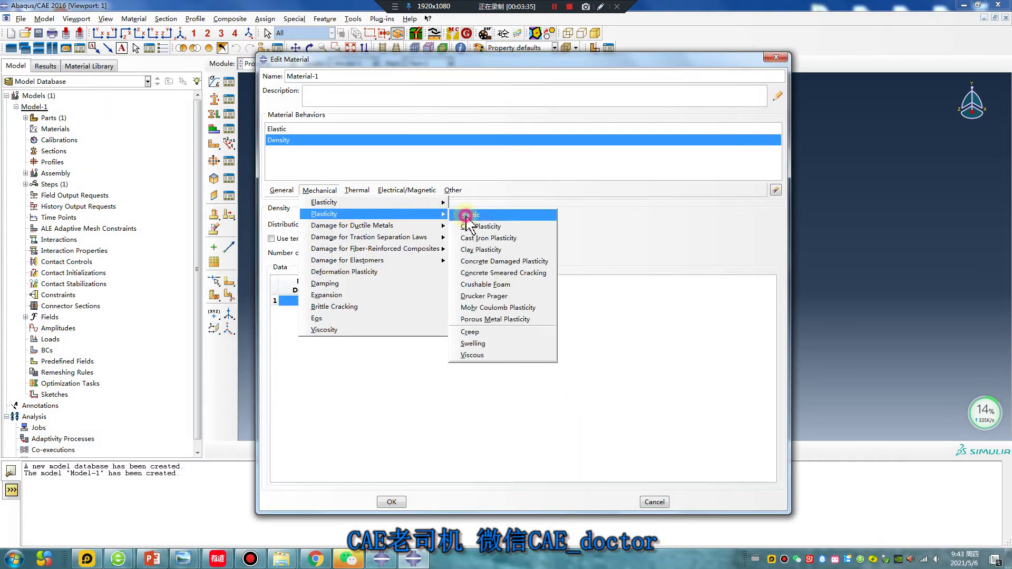
{"action": "left_click", "coordinate": [467, 215]}
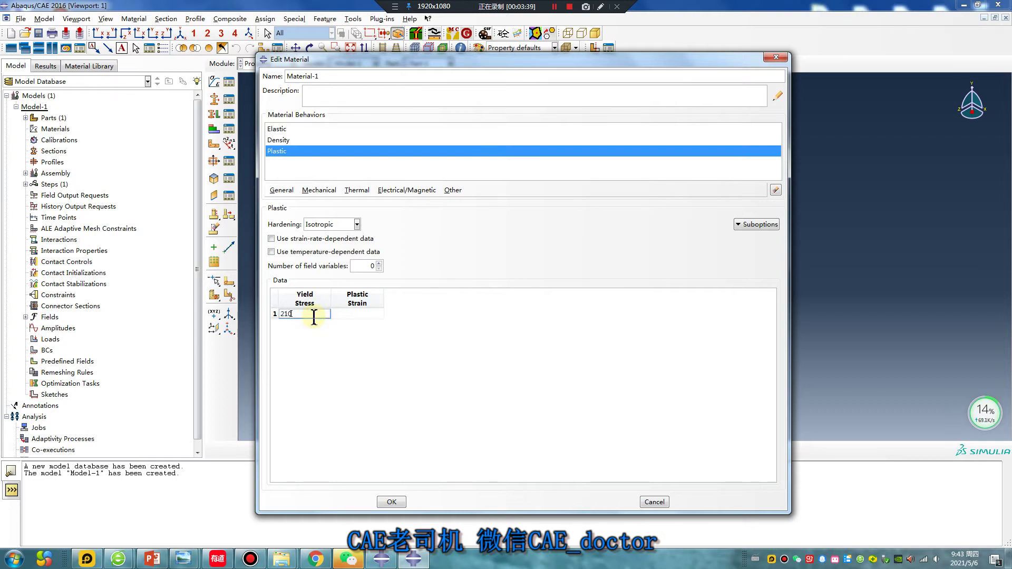
{"action": "type", "text": "210"}
{"action": "left_click", "coordinate": [362, 314]}
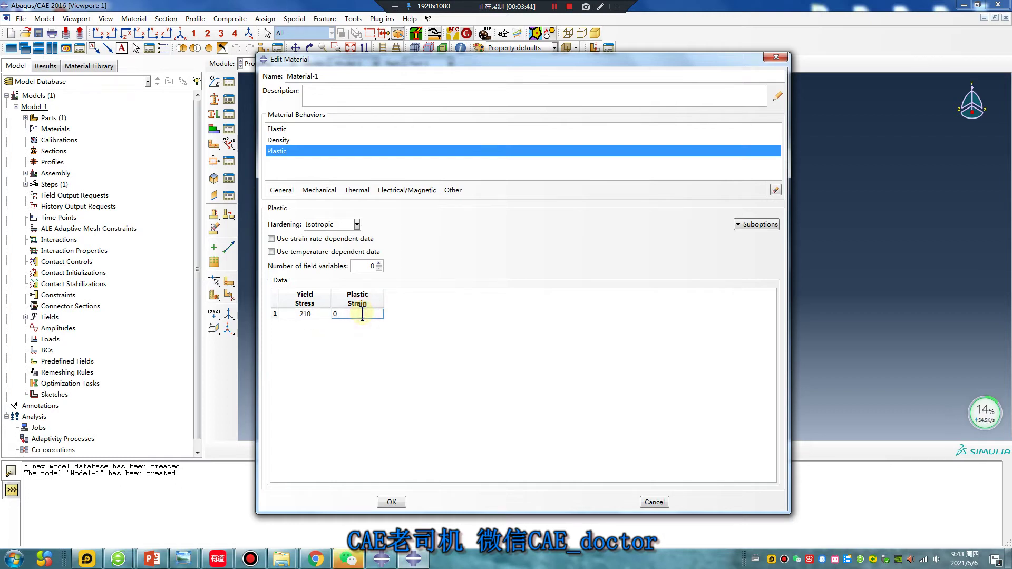
{"action": "left_click", "coordinate": [309, 314]}
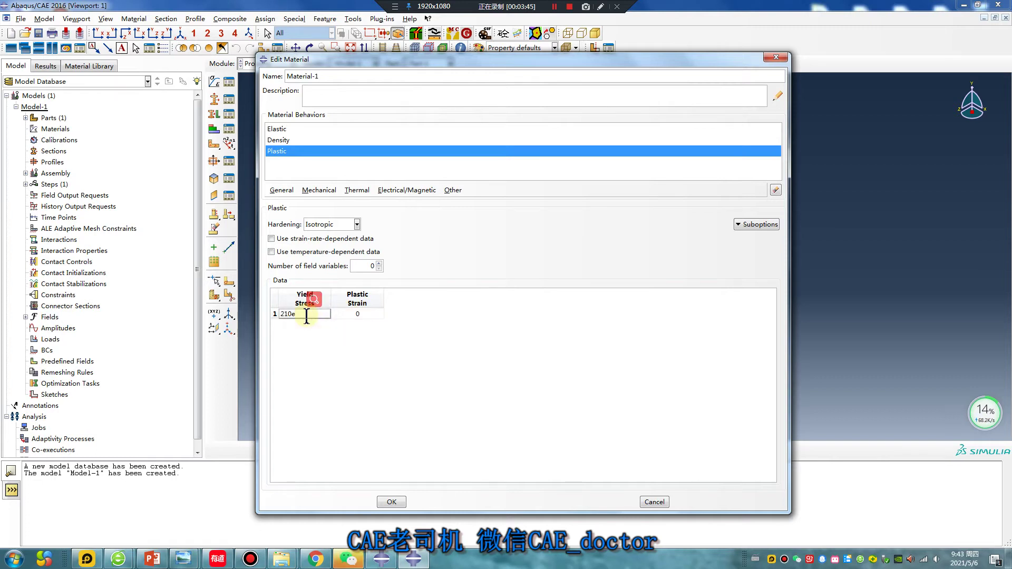
{"action": "key", "text": "Tab"}
{"action": "left_click", "coordinate": [335, 330]}
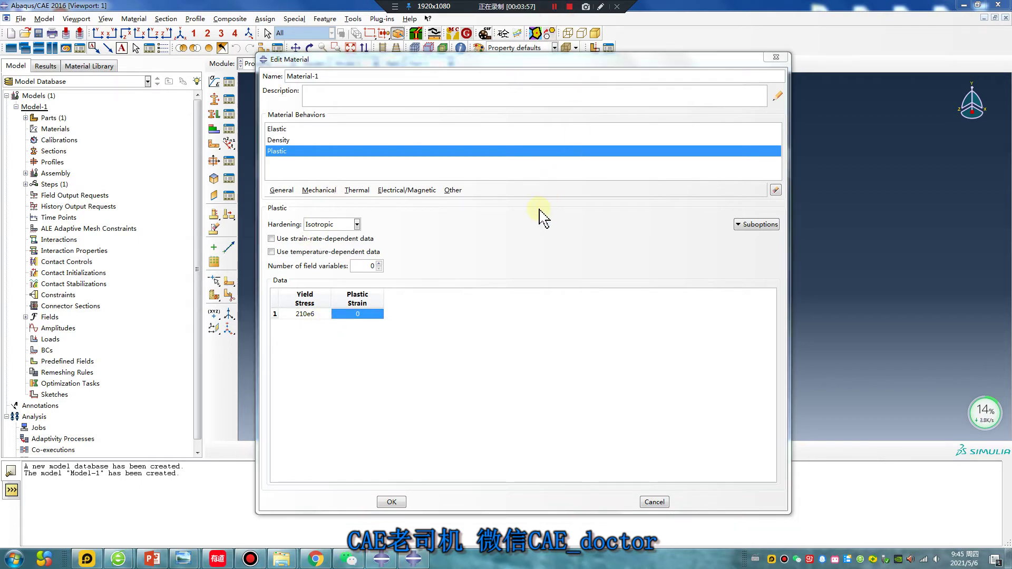
{"action": "left_click", "coordinate": [328, 191]}
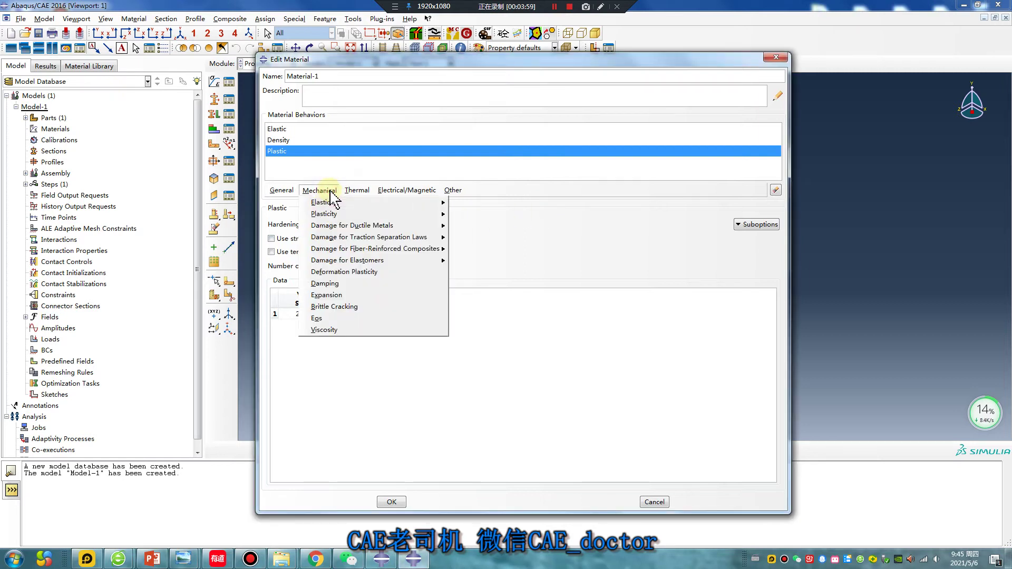
{"action": "left_click", "coordinate": [356, 190]}
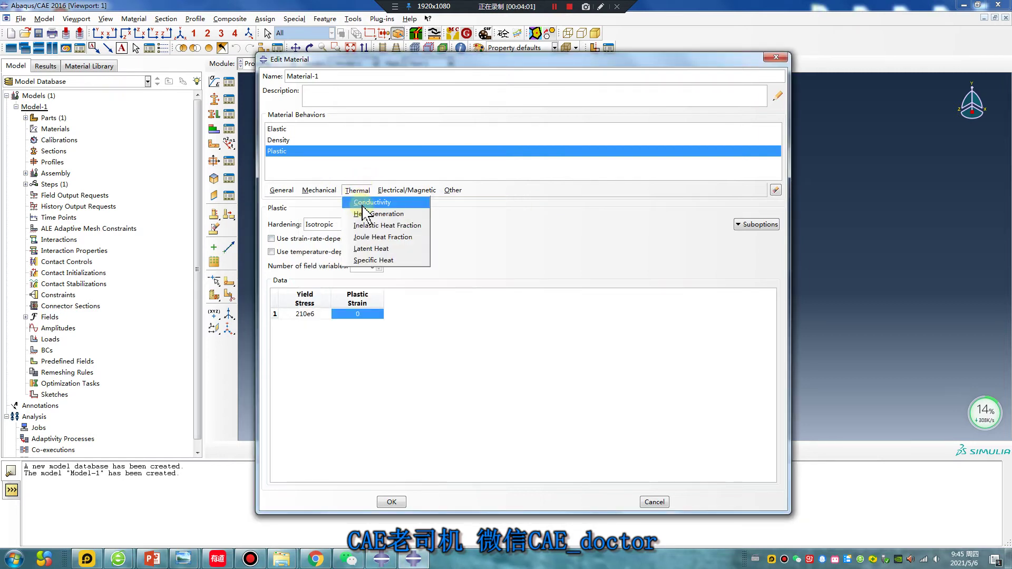
- Add a Thermal Conductivity behaviour with conductivity 460
{"action": "left_click", "coordinate": [369, 202]}
{"action": "left_click", "coordinate": [312, 293]}
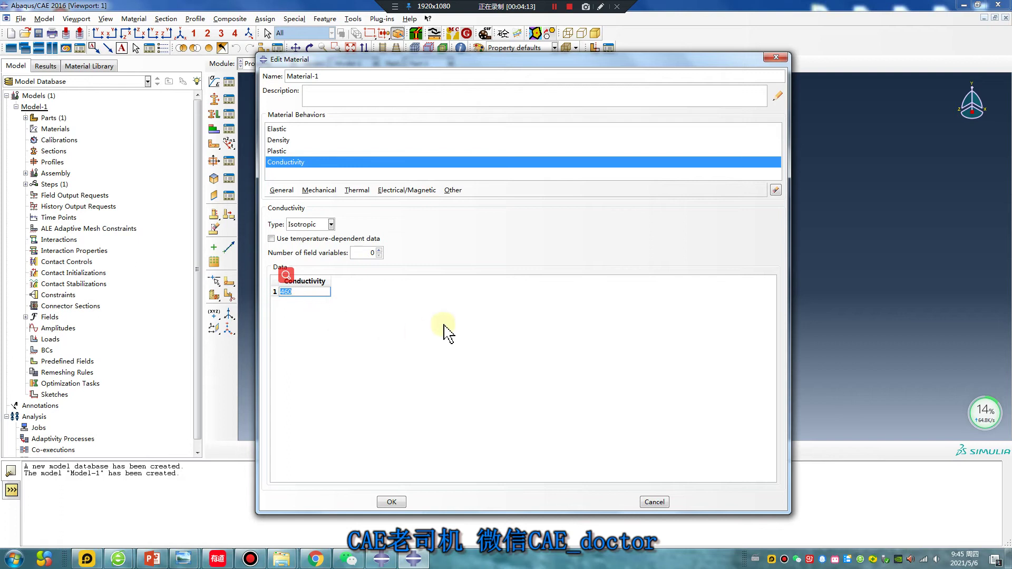
{"action": "left_click", "coordinate": [361, 192]}
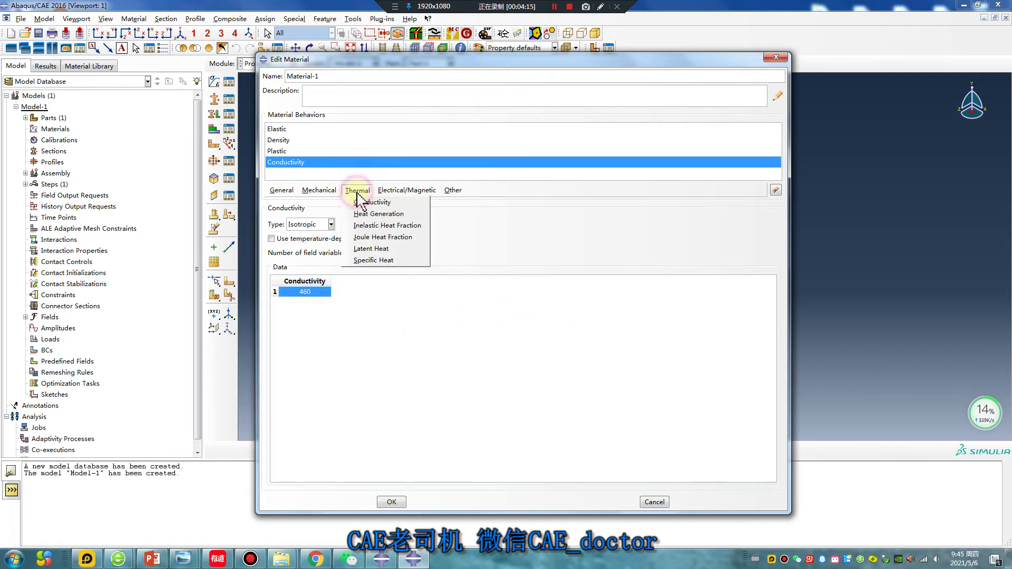
- Add Specific Heat 360 and close the material editor
{"action": "left_click", "coordinate": [383, 260]}
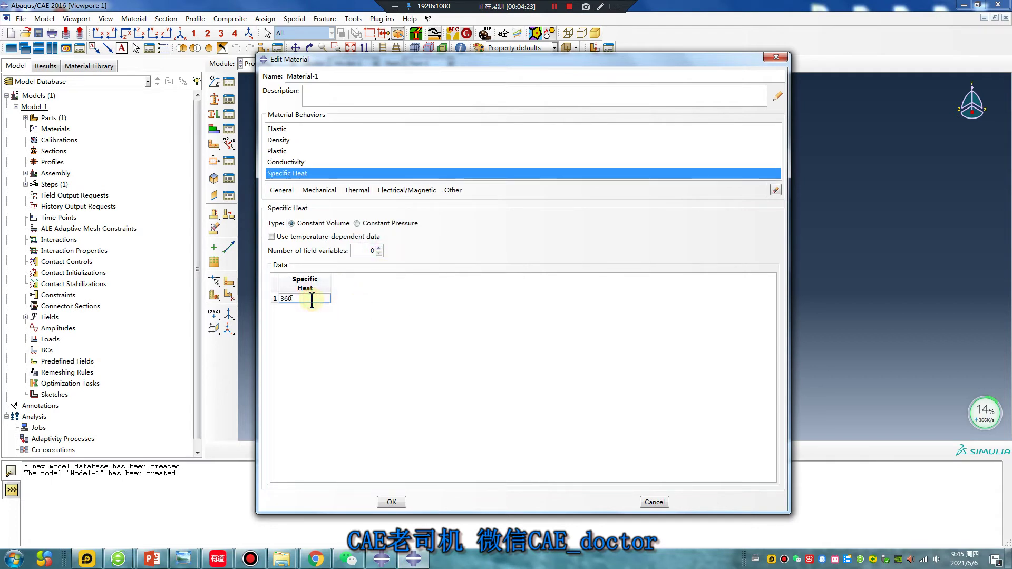
{"action": "left_click_drag", "start_coordinate": [302, 300], "coordinate": [279, 304]}
{"action": "left_click", "coordinate": [306, 299]}
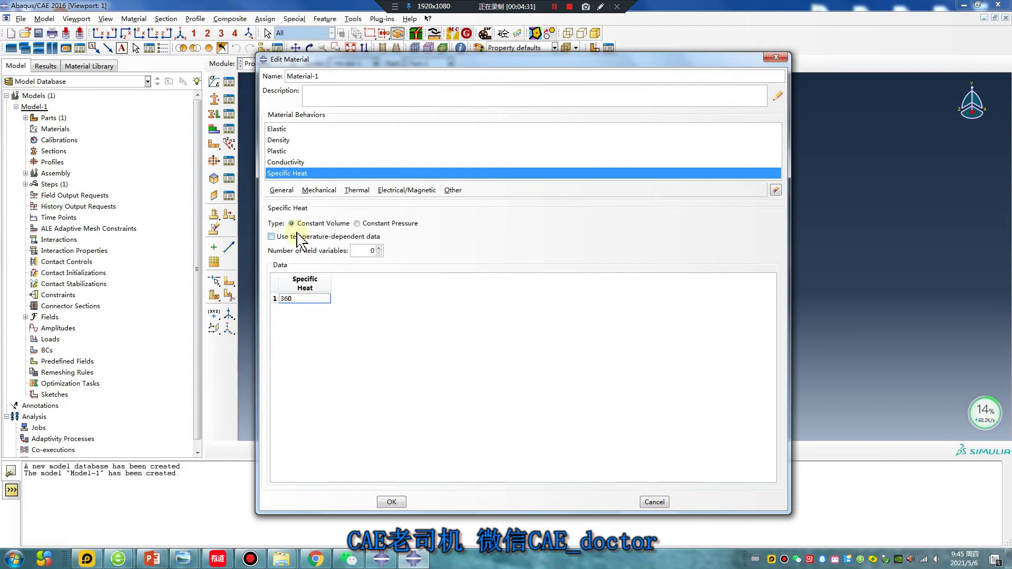
{"action": "left_click", "coordinate": [289, 193]}
{"action": "mouse_move", "coordinate": [312, 192]}
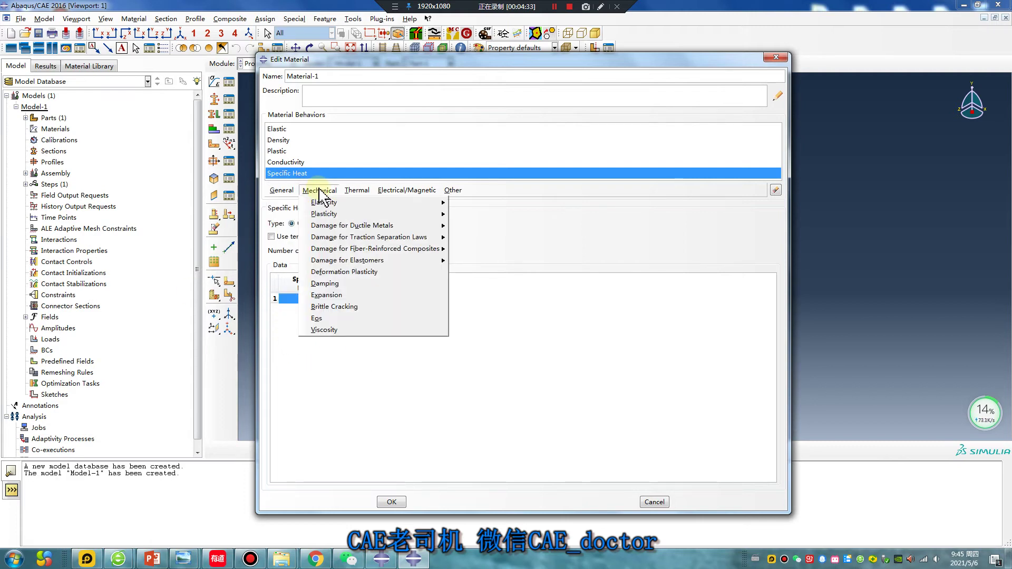
{"action": "mouse_move", "coordinate": [363, 193]}
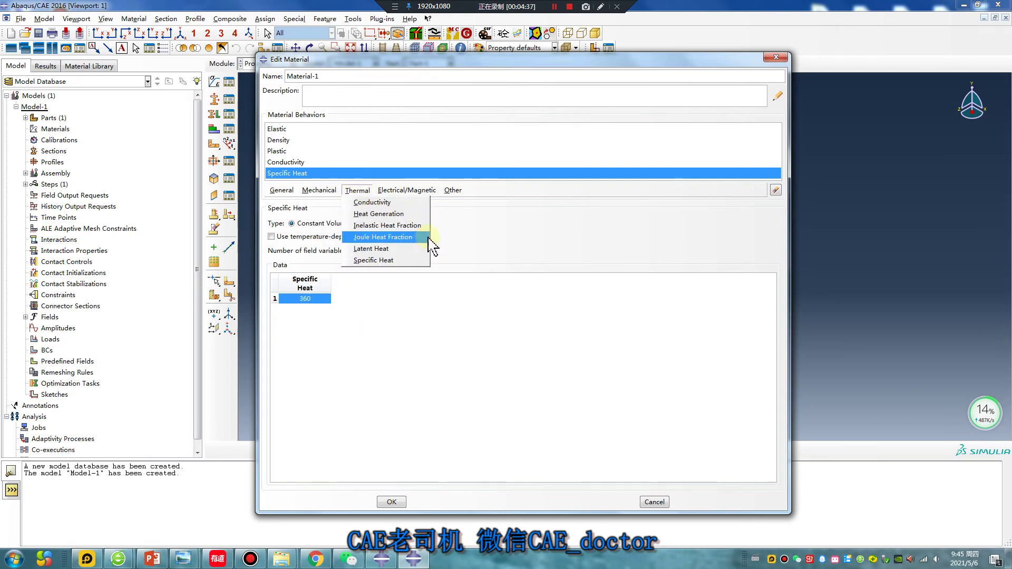
{"action": "left_click", "coordinate": [401, 338]}
{"action": "left_click", "coordinate": [554, 6]}
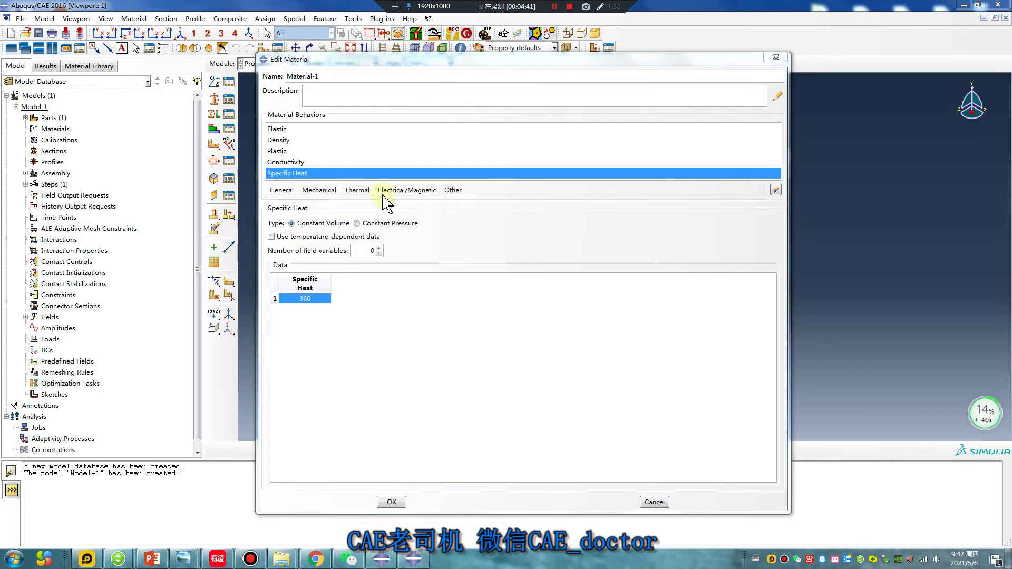
{"action": "left_click", "coordinate": [248, 63]}
- Try creating a load in the Load module and dismiss the missing-instance error
{"action": "left_click", "coordinate": [263, 129]}
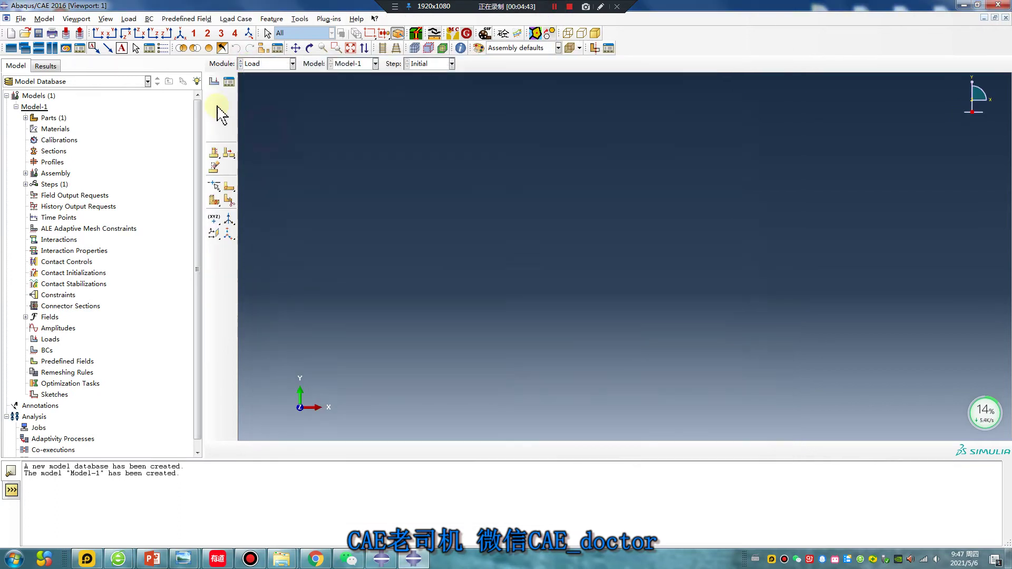
{"action": "left_click", "coordinate": [214, 82]}
{"action": "left_click", "coordinate": [504, 301]}
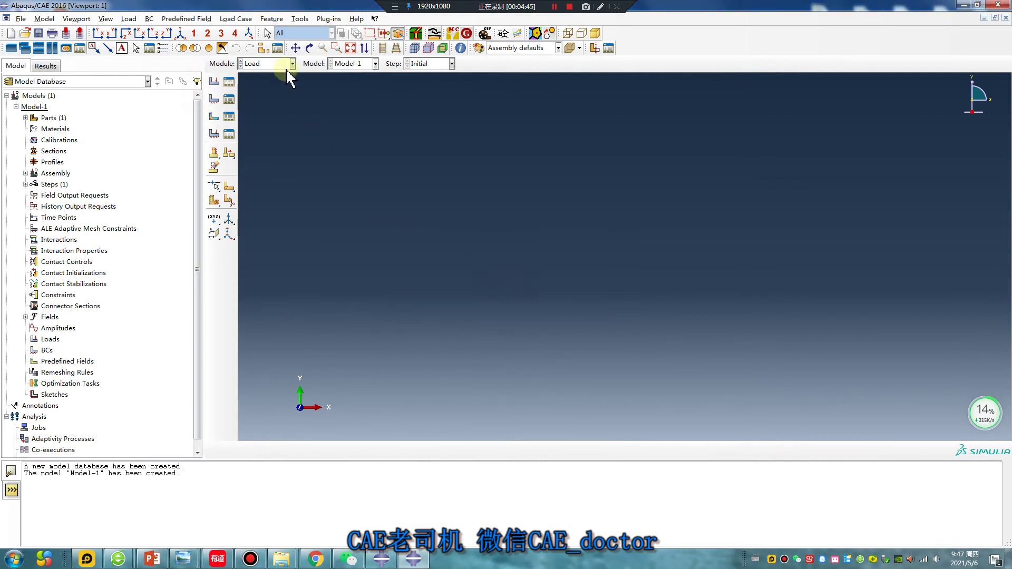
- Create Static, General Step-1 in the Step module
{"action": "left_click", "coordinate": [266, 64]}
{"action": "left_click", "coordinate": [263, 111]}
{"action": "left_click", "coordinate": [214, 82]}
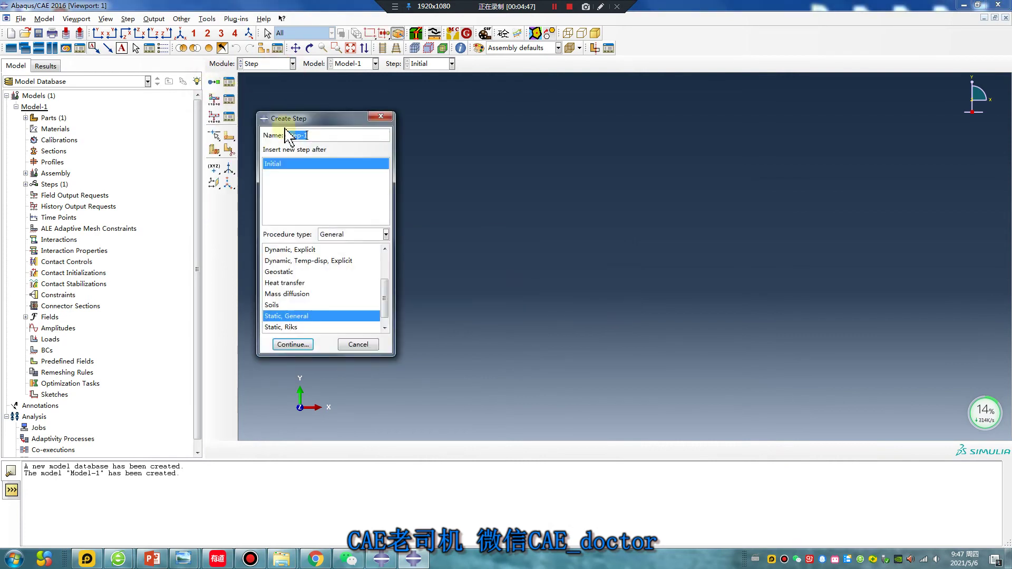
{"action": "left_click", "coordinate": [309, 343]}
{"action": "left_click", "coordinate": [160, 507]}
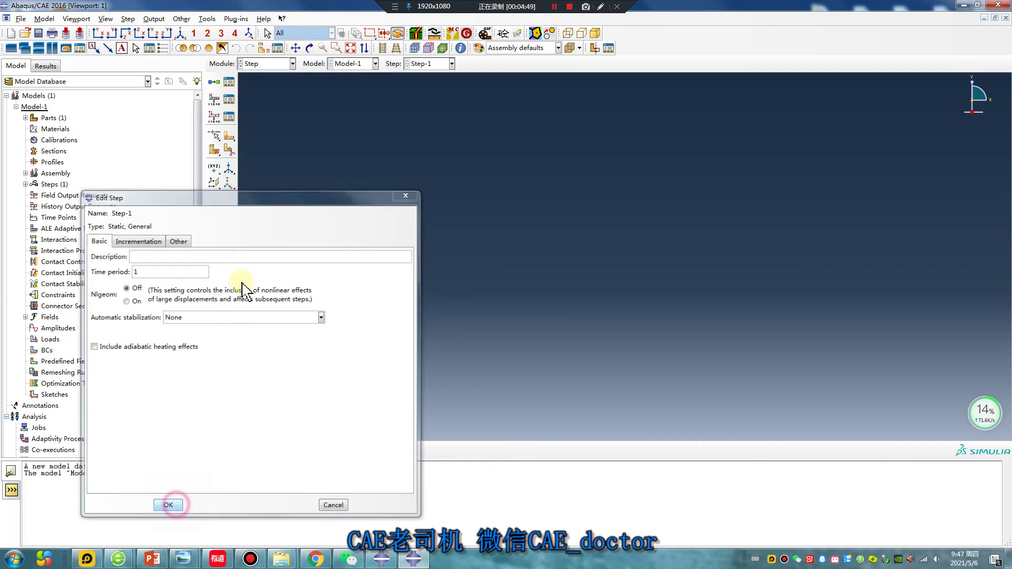
{"action": "left_click", "coordinate": [267, 64]}
{"action": "left_click", "coordinate": [214, 82]}
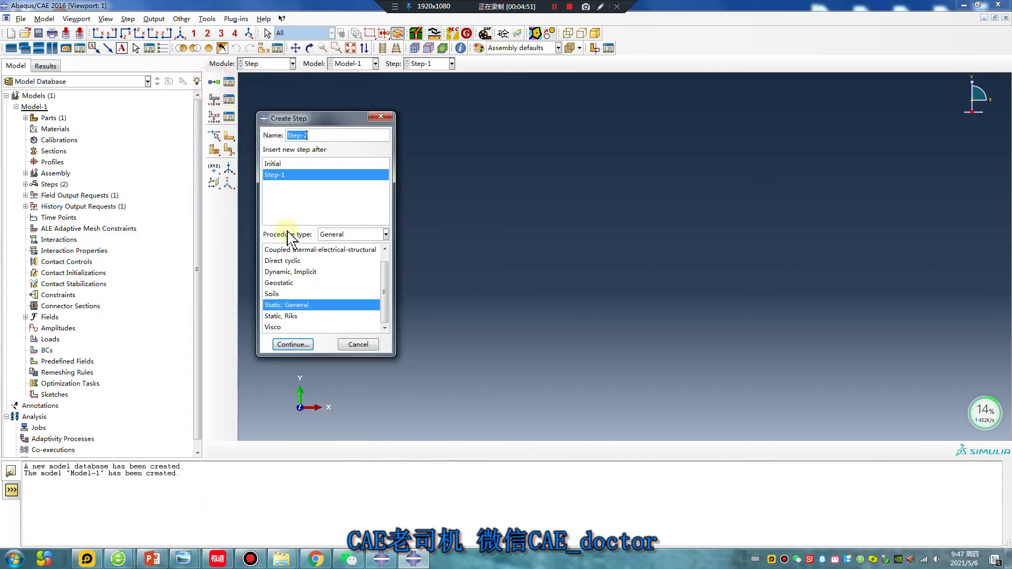
{"action": "left_click", "coordinate": [381, 116]}
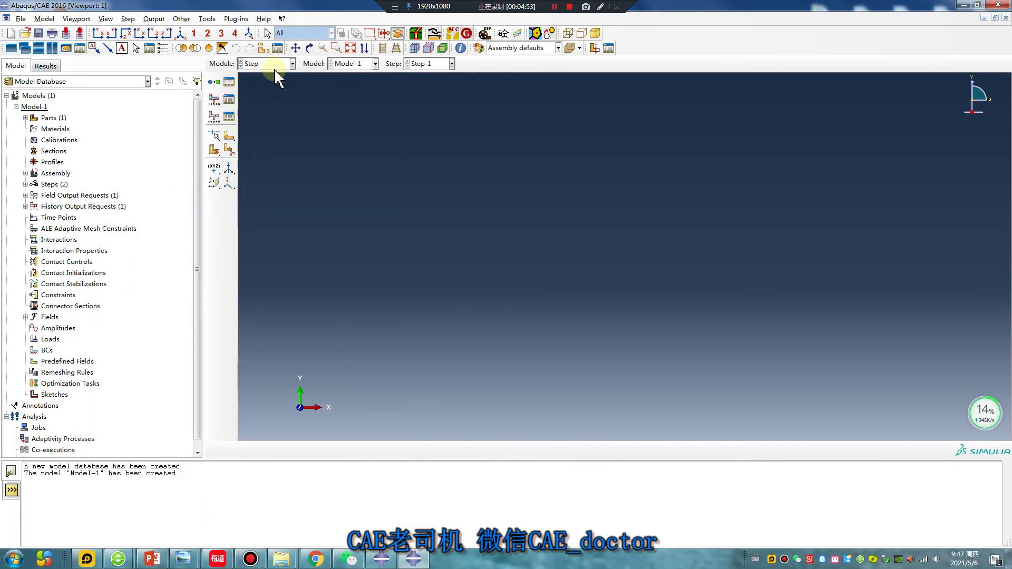
- Add a Part-1 instance to the assembly
{"action": "left_click", "coordinate": [269, 63]}
{"action": "left_click", "coordinate": [261, 89]}
{"action": "left_click", "coordinate": [214, 81]}
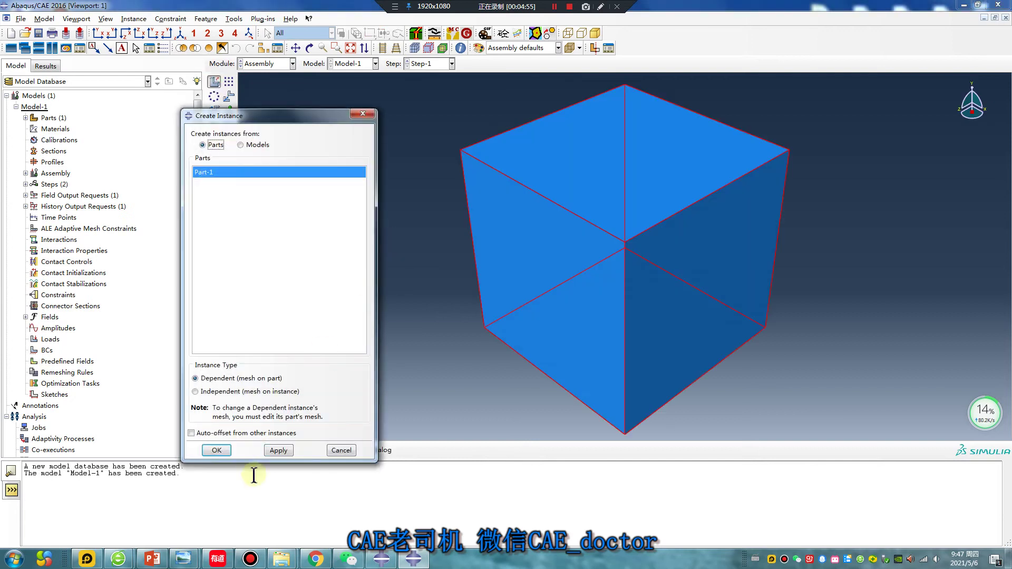
{"action": "left_click", "coordinate": [219, 451]}
- Begin creating a new load in the Load module
{"action": "left_click", "coordinate": [267, 63]}
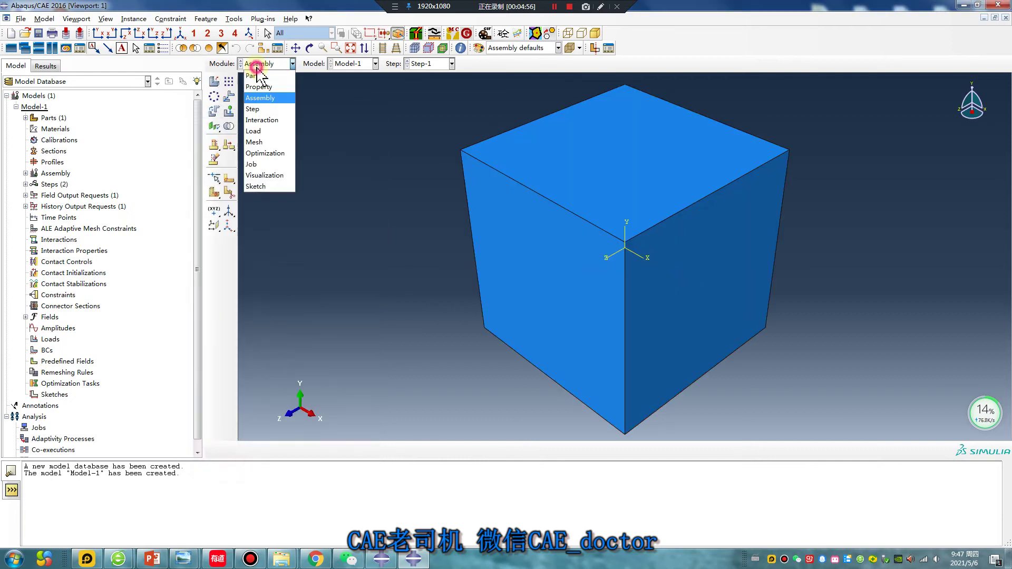
{"action": "left_click", "coordinate": [266, 130]}
{"action": "left_click", "coordinate": [213, 82]}
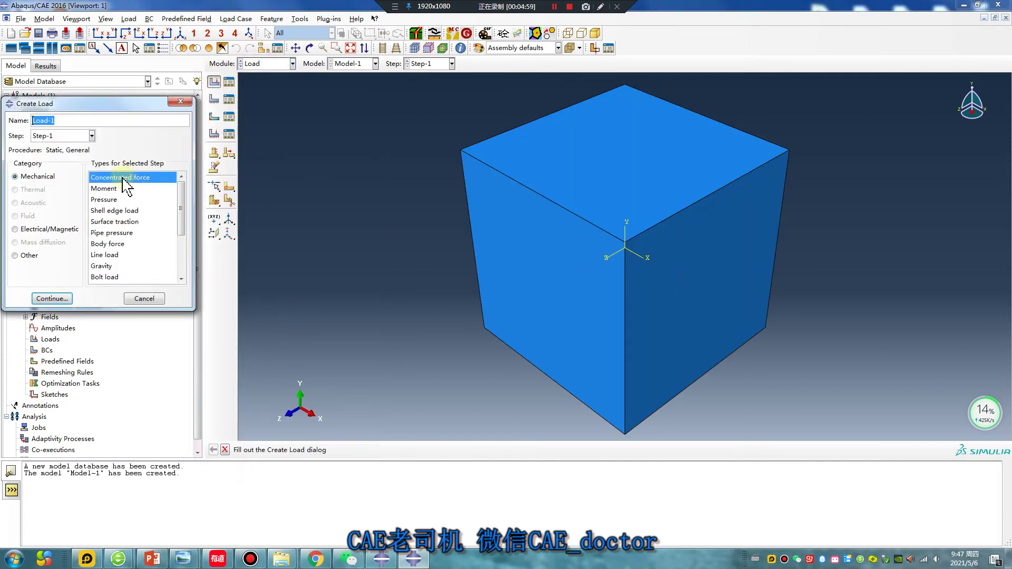
- Mark a load type in the Create Load dialog with an on-screen pen note
{"action": "mouse_move", "coordinate": [149, 178]}
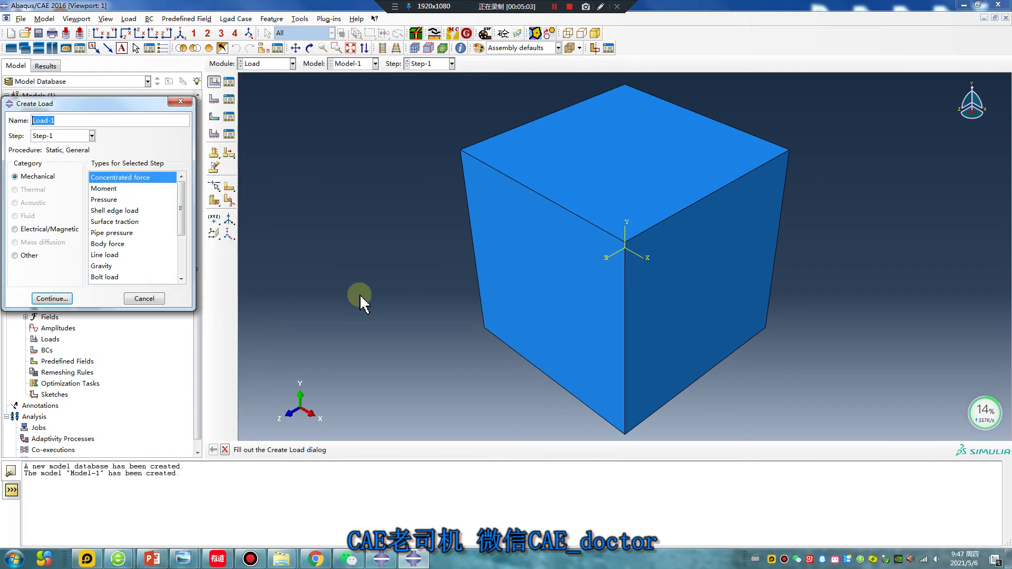
{"action": "left_click", "coordinate": [600, 6]}
{"action": "mouse_move", "coordinate": [323, 314]}
{"action": "left_mouse_down"}
{"action": "mouse_move", "coordinate": [429, 253]}
{"action": "mouse_move", "coordinate": [521, 160]}
{"action": "left_mouse_up"}
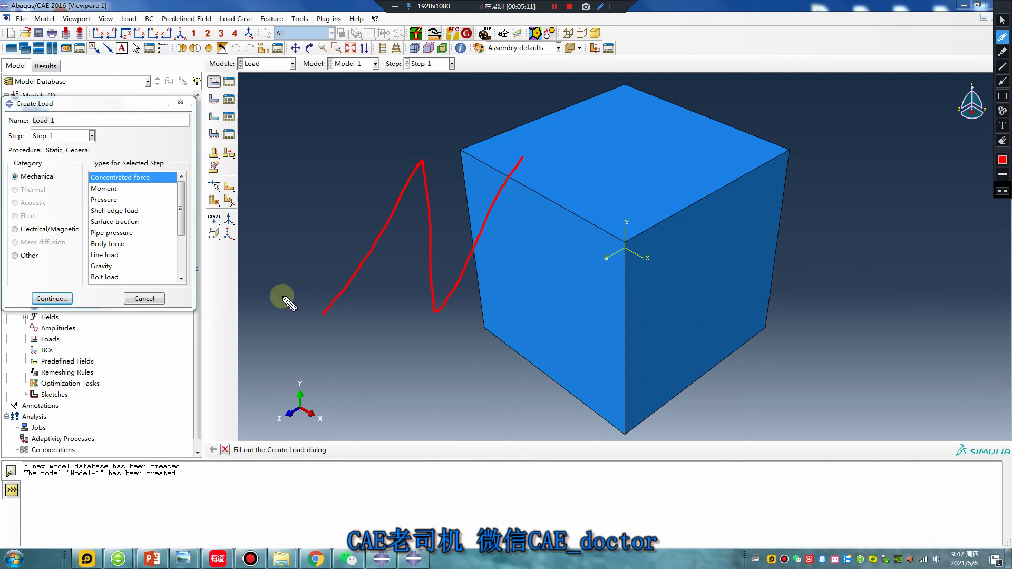
{"action": "key", "text": "Escape"}
- Select the Moment load type and annotate the dialog with on-screen notes
{"action": "left_click", "coordinate": [109, 189]}
{"action": "mouse_move", "coordinate": [110, 195]}
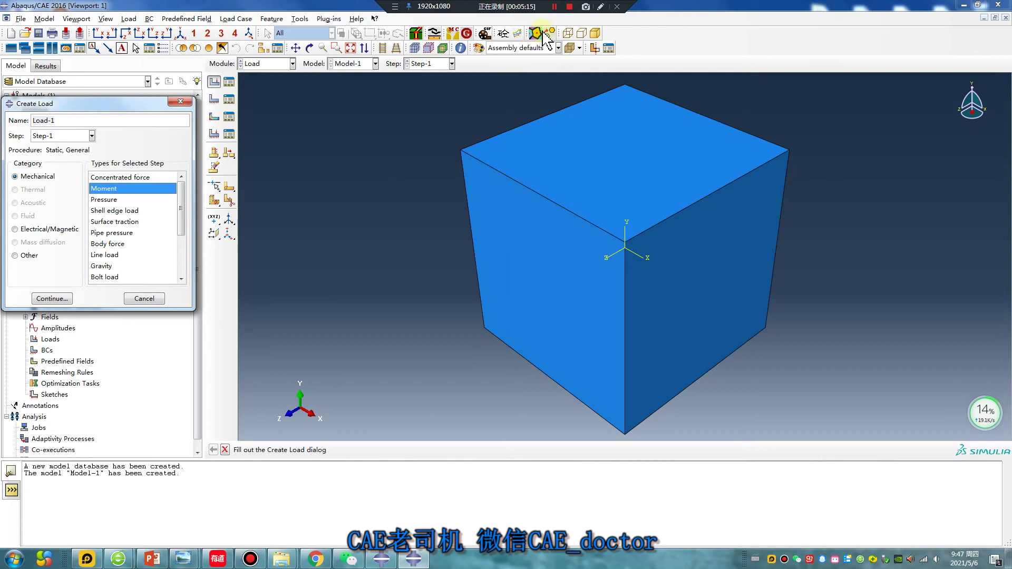
{"action": "left_click", "coordinate": [600, 6]}
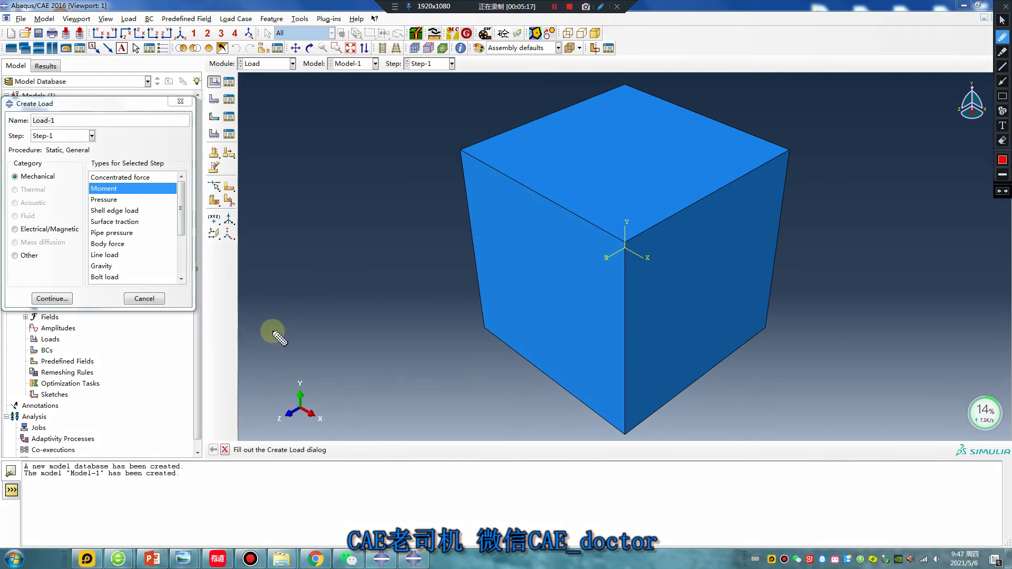
{"action": "mouse_move", "coordinate": [260, 349]}
{"action": "left_mouse_down"}
{"action": "mouse_move", "coordinate": [335, 177]}
{"action": "mouse_move", "coordinate": [332, 346]}
{"action": "mouse_move", "coordinate": [392, 211]}
{"action": "left_mouse_up"}
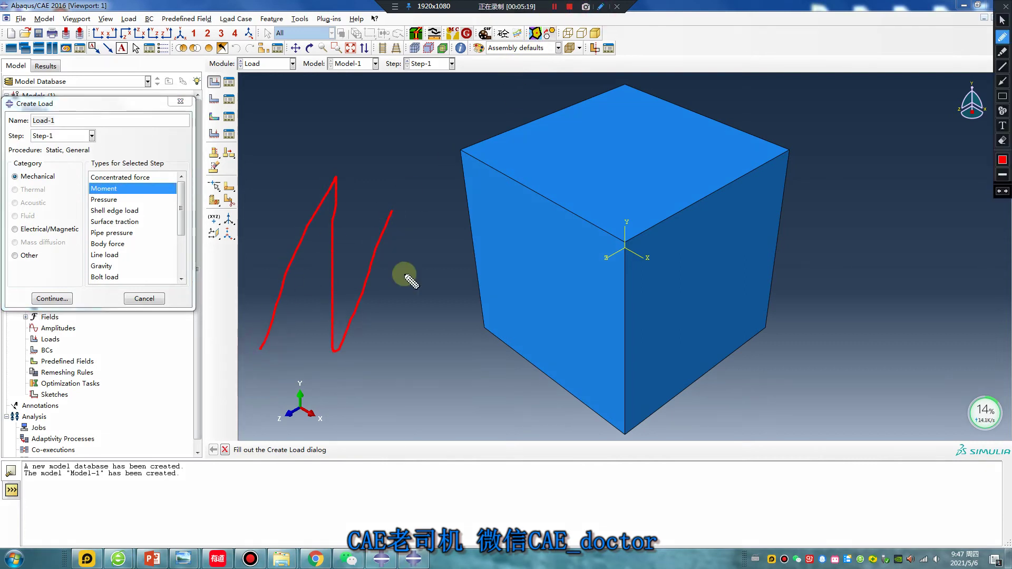
{"action": "mouse_move", "coordinate": [445, 315]}
{"action": "left_mouse_down"}
{"action": "mouse_move", "coordinate": [486, 238]}
{"action": "mouse_move", "coordinate": [531, 301]}
{"action": "mouse_move", "coordinate": [564, 289]}
{"action": "mouse_move", "coordinate": [610, 295]}
{"action": "mouse_move", "coordinate": [614, 312]}
{"action": "left_mouse_up"}
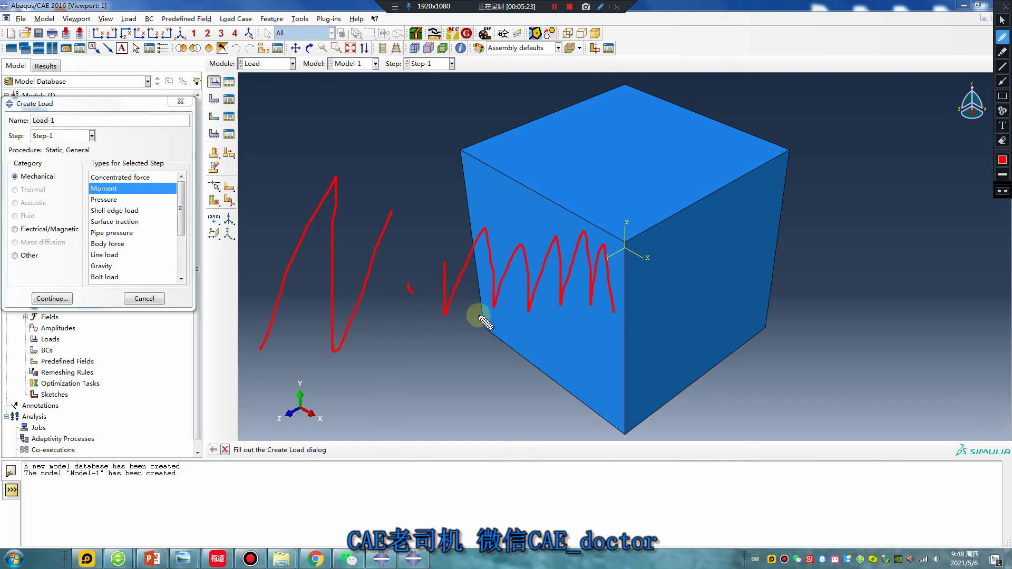
{"action": "mouse_move", "coordinate": [526, 170]}
{"action": "left_mouse_down"}
{"action": "mouse_move", "coordinate": [538, 105]}
{"action": "mouse_move", "coordinate": [572, 174]}
{"action": "mouse_move", "coordinate": [617, 84]}
{"action": "left_mouse_up"}
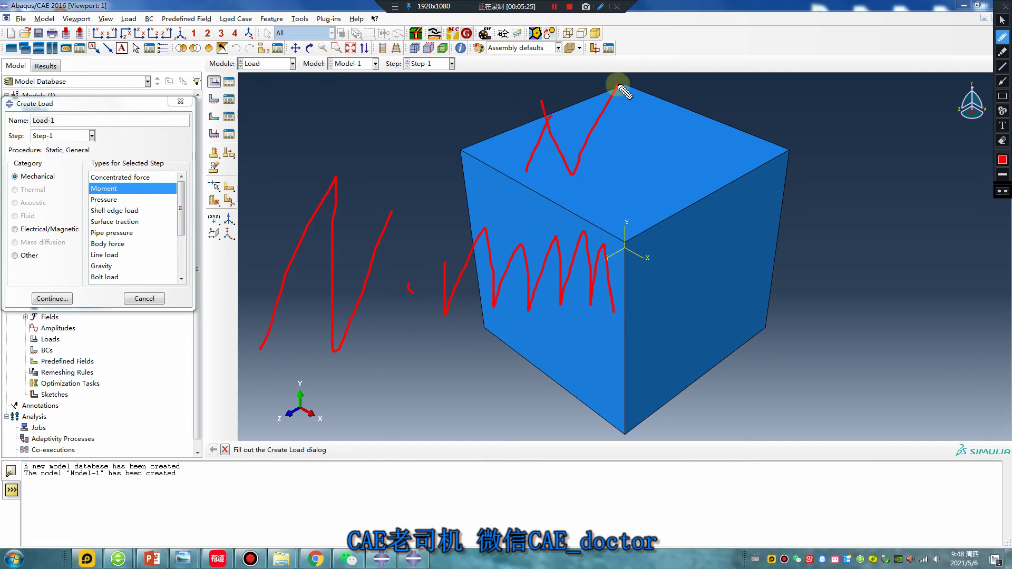
{"action": "left_click_drag", "start_coordinate": [628, 135], "coordinate": [635, 139]}
{"action": "mouse_move", "coordinate": [680, 169]}
{"action": "left_mouse_down"}
{"action": "mouse_move", "coordinate": [694, 125]}
{"action": "mouse_move", "coordinate": [698, 168]}
{"action": "mouse_move", "coordinate": [726, 112]}
{"action": "mouse_move", "coordinate": [732, 173]}
{"action": "left_mouse_up"}
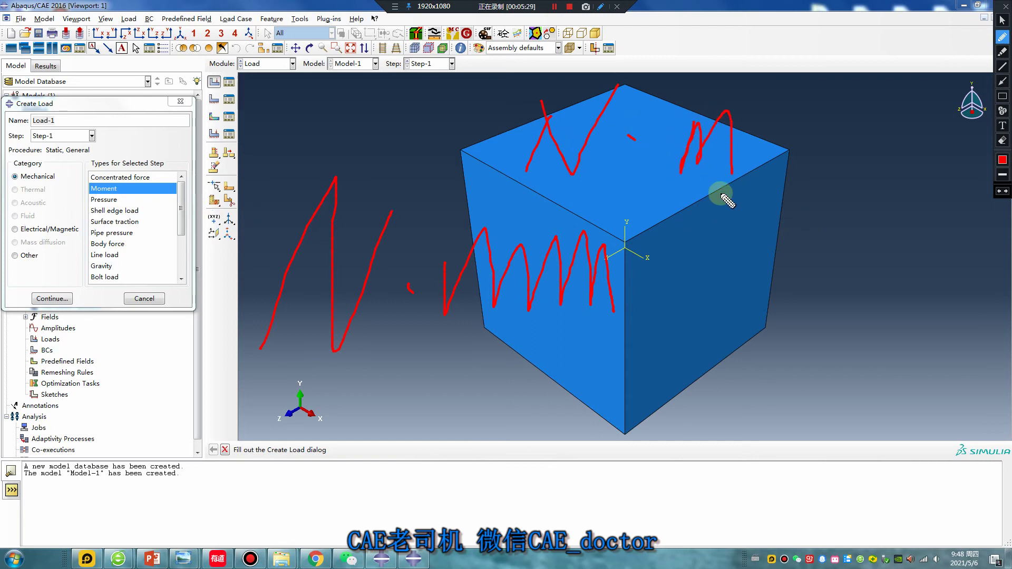
{"action": "mouse_move", "coordinate": [740, 208]}
{"action": "left_mouse_down"}
{"action": "mouse_move", "coordinate": [701, 62]}
{"action": "mouse_move", "coordinate": [727, 198]}
{"action": "left_mouse_up"}
{"action": "mouse_move", "coordinate": [649, 363]}
{"action": "left_mouse_down"}
{"action": "mouse_move", "coordinate": [506, 334]}
{"action": "mouse_move", "coordinate": [583, 176]}
{"action": "mouse_move", "coordinate": [637, 350]}
{"action": "mouse_move", "coordinate": [498, 349]}
{"action": "mouse_move", "coordinate": [475, 187]}
{"action": "mouse_move", "coordinate": [661, 312]}
{"action": "mouse_move", "coordinate": [490, 284]}
{"action": "left_mouse_up"}
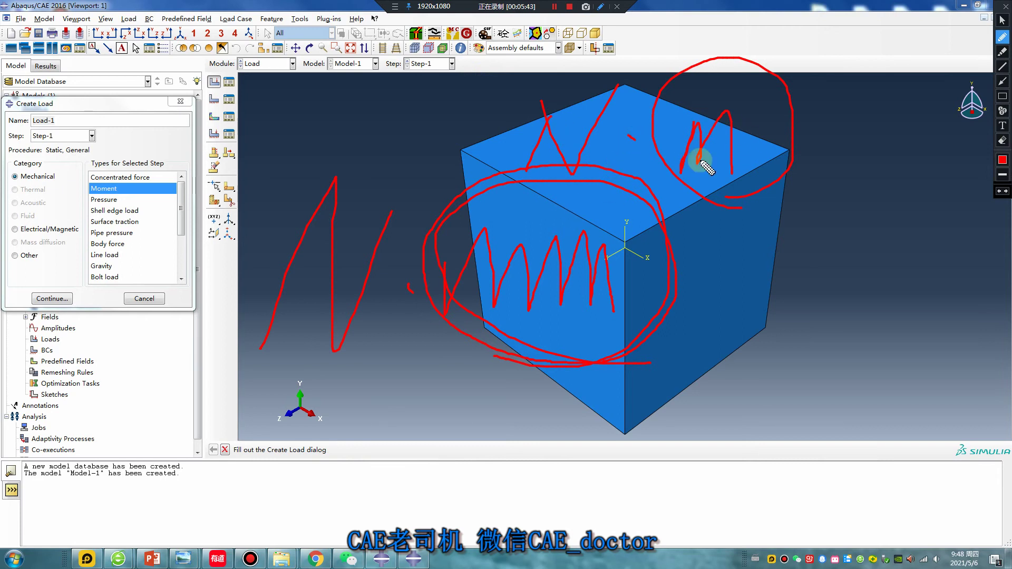
{"action": "mouse_move", "coordinate": [694, 234]}
{"action": "left_mouse_down"}
{"action": "mouse_move", "coordinate": [703, 278]}
{"action": "mouse_move", "coordinate": [723, 277]}
{"action": "left_mouse_up"}
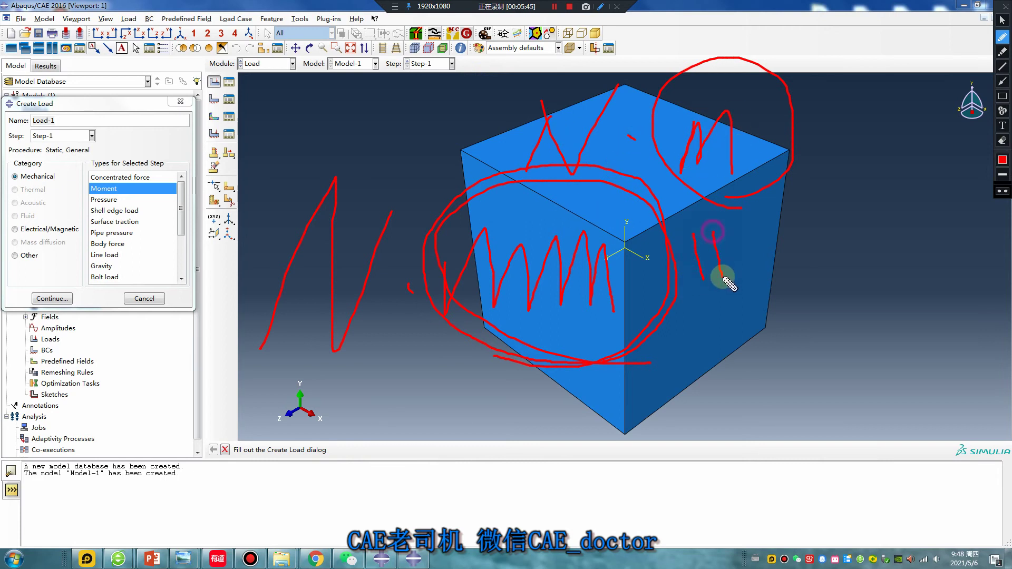
{"action": "mouse_move", "coordinate": [734, 324]}
{"action": "left_mouse_down"}
{"action": "mouse_move", "coordinate": [776, 264]}
{"action": "mouse_move", "coordinate": [810, 328]}
{"action": "left_mouse_up"}
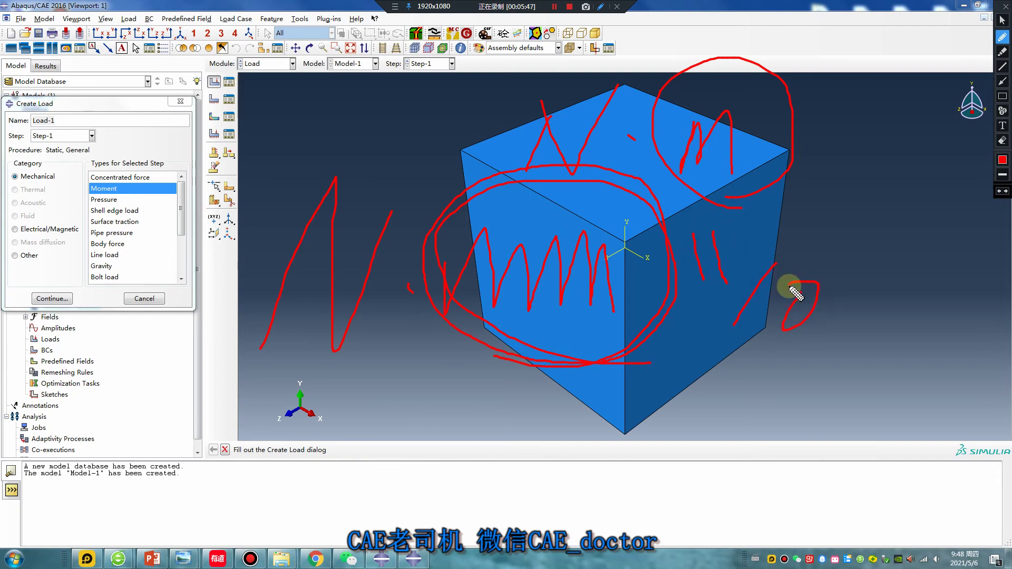
{"action": "mouse_move", "coordinate": [850, 285]}
{"action": "left_mouse_down"}
{"action": "mouse_move", "coordinate": [893, 310]}
{"action": "mouse_move", "coordinate": [889, 290]}
{"action": "mouse_move", "coordinate": [870, 314]}
{"action": "left_mouse_up"}
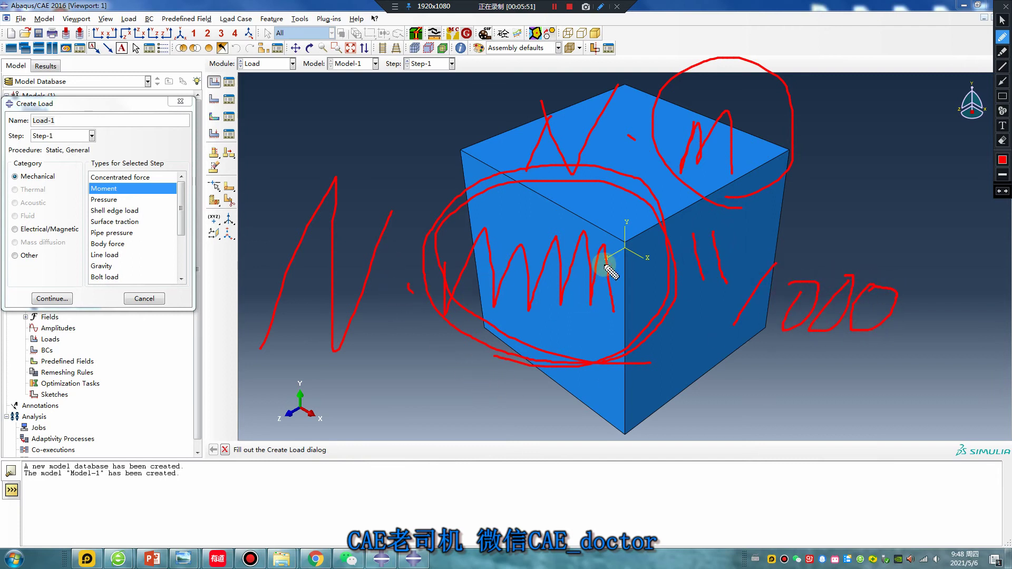
{"action": "mouse_move", "coordinate": [903, 391]}
{"action": "left_mouse_down"}
{"action": "mouse_move", "coordinate": [454, 346]}
{"action": "mouse_move", "coordinate": [710, 214]}
{"action": "mouse_move", "coordinate": [764, 276]}
{"action": "left_mouse_up"}
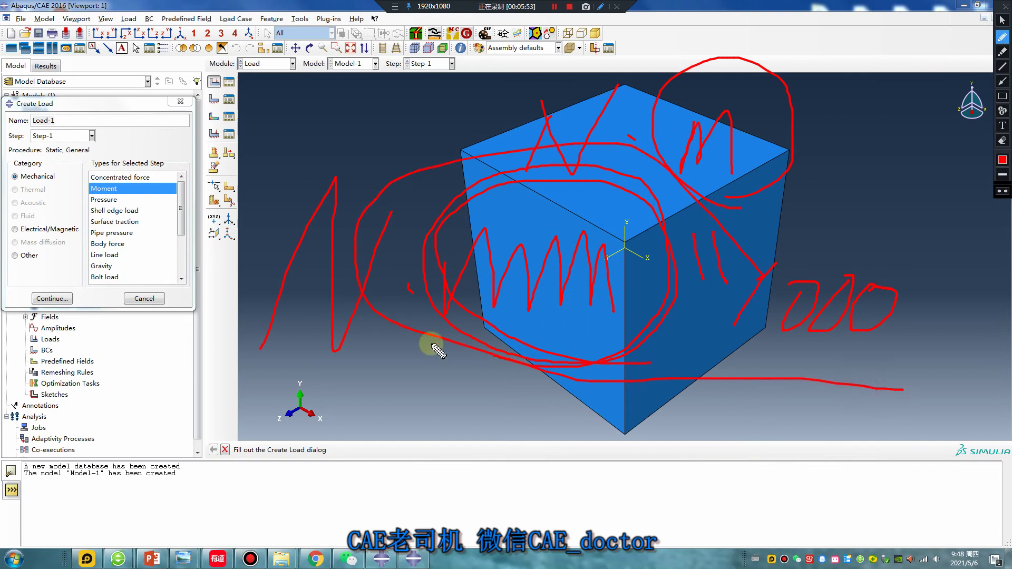
{"action": "key", "text": "Escape"}
- Look through the Pressure, Surface traction and Gravity load types in Create Load
{"action": "left_click", "coordinate": [111, 200]}
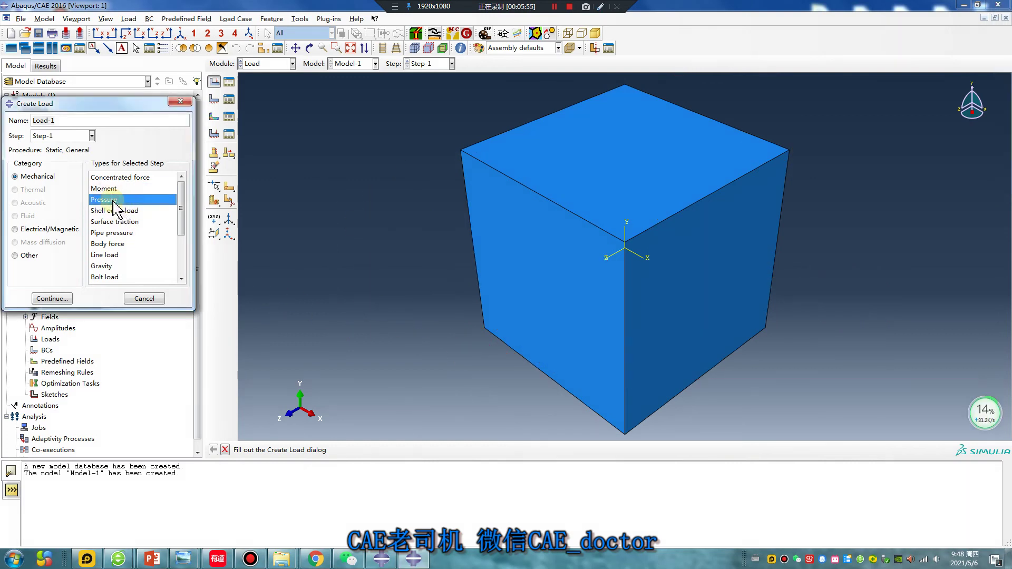
{"action": "mouse_move", "coordinate": [113, 203]}
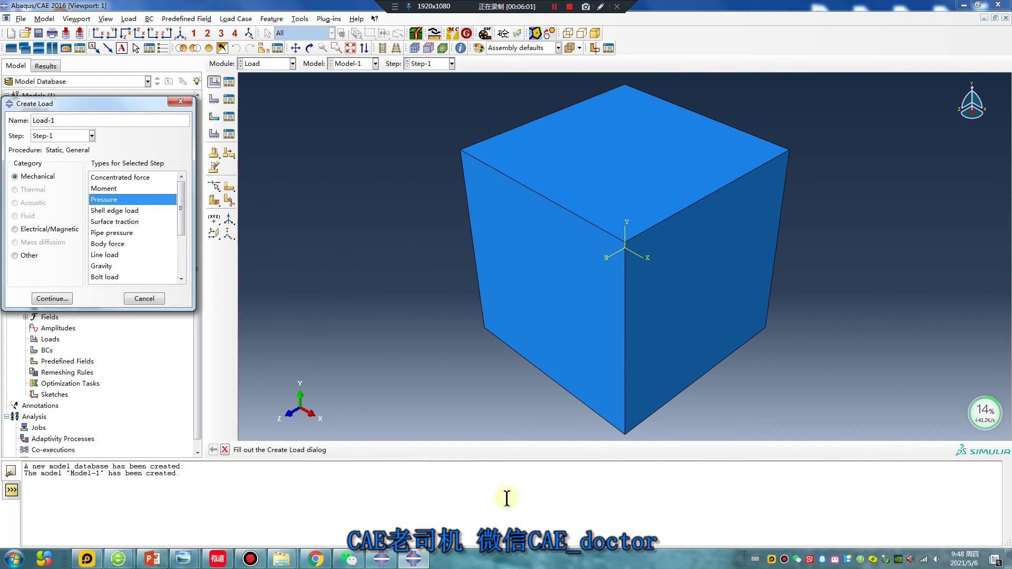
{"action": "left_click", "coordinate": [132, 221]}
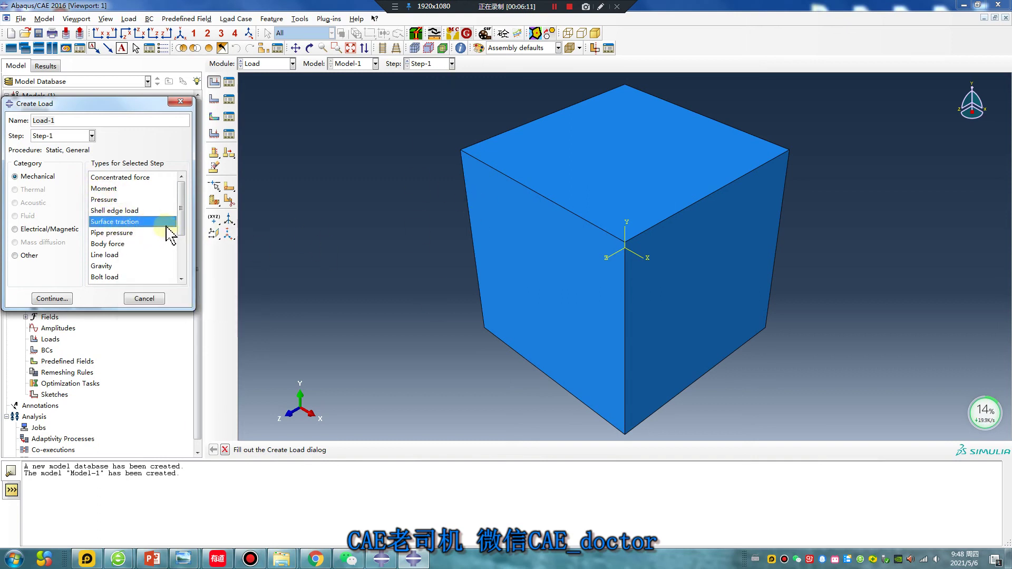
{"action": "mouse_move", "coordinate": [105, 221]}
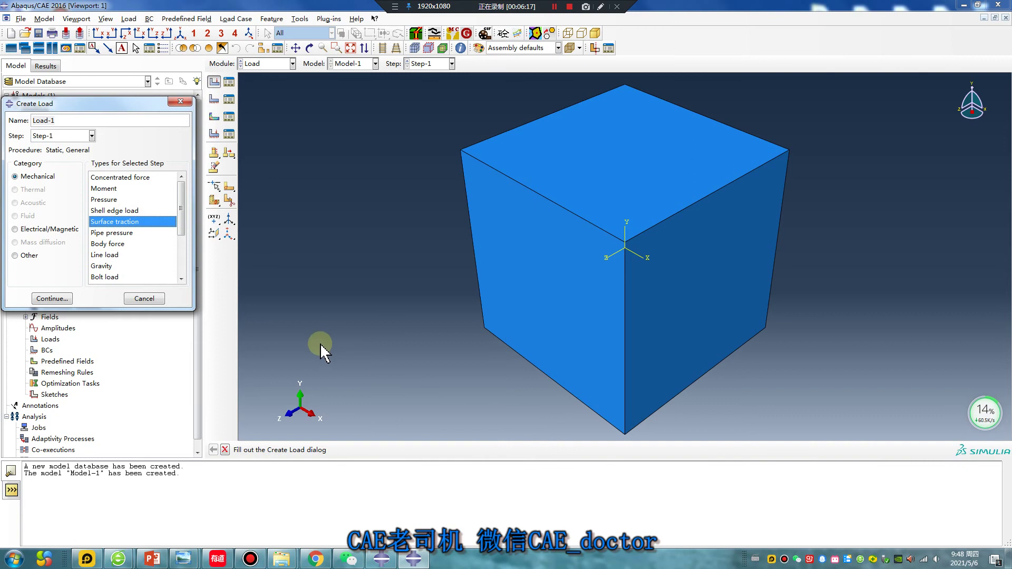
{"action": "left_click", "coordinate": [104, 267]}
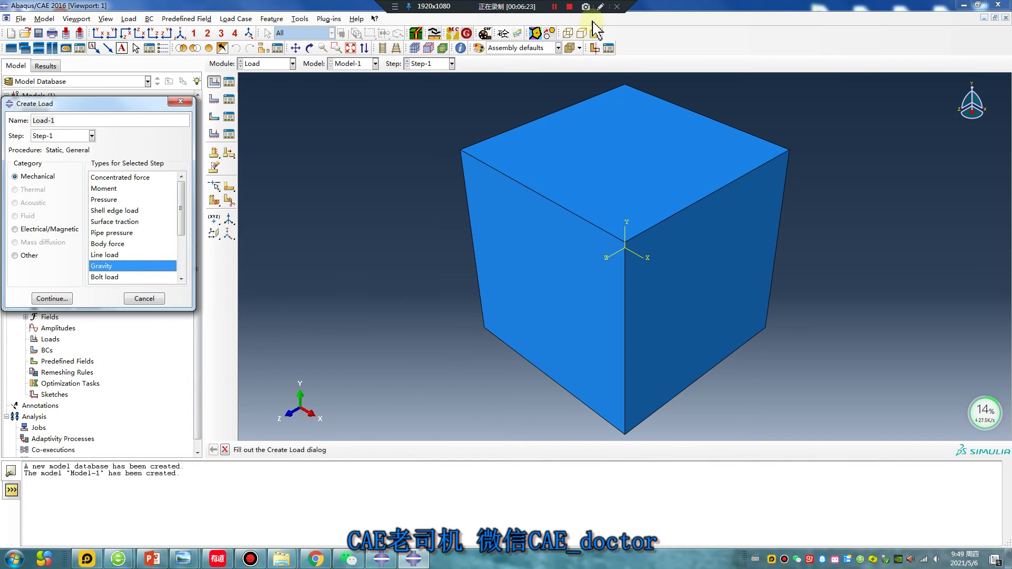
- Select Bolt load, then dismiss the Create Load dialog without creating Load-1
{"action": "left_click", "coordinate": [601, 7]}
{"action": "mouse_move", "coordinate": [424, 190]}
{"action": "left_mouse_down"}
{"action": "mouse_move", "coordinate": [391, 173]}
{"action": "mouse_move", "coordinate": [435, 177]}
{"action": "mouse_move", "coordinate": [405, 341]}
{"action": "left_mouse_up"}
{"action": "mouse_move", "coordinate": [512, 184]}
{"action": "left_mouse_down"}
{"action": "mouse_move", "coordinate": [454, 254]}
{"action": "mouse_move", "coordinate": [527, 258]}
{"action": "mouse_move", "coordinate": [669, 211]}
{"action": "mouse_move", "coordinate": [660, 230]}
{"action": "left_mouse_up"}
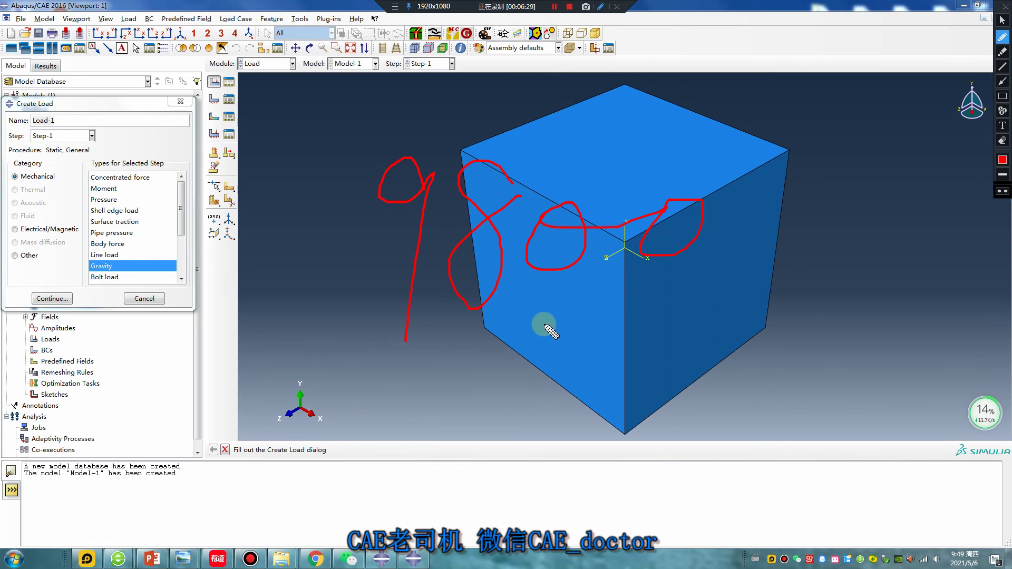
{"action": "mouse_move", "coordinate": [548, 319]}
{"action": "left_mouse_down"}
{"action": "mouse_move", "coordinate": [531, 311]}
{"action": "mouse_move", "coordinate": [557, 316]}
{"action": "mouse_move", "coordinate": [527, 394]}
{"action": "left_mouse_up"}
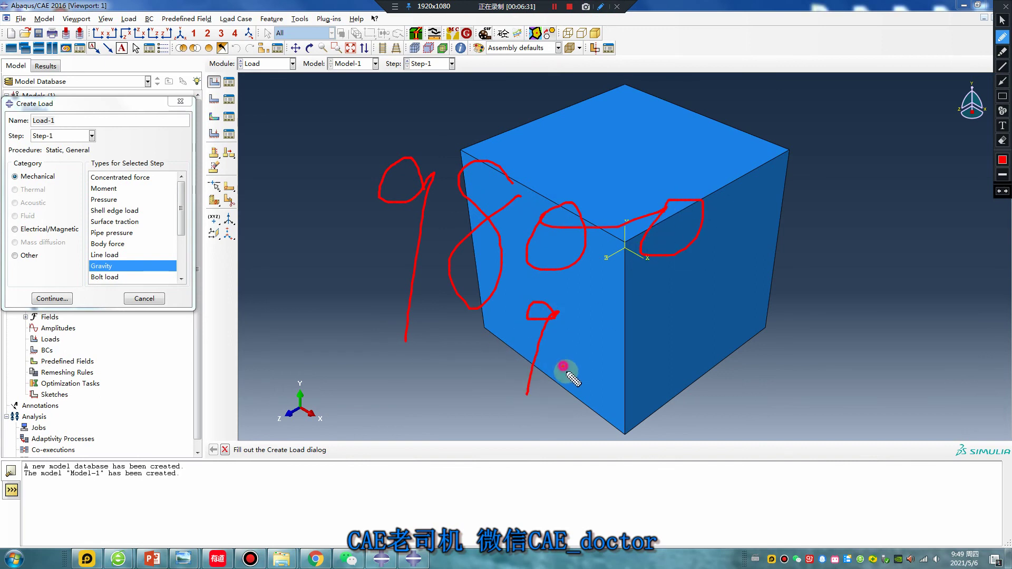
{"action": "mouse_move", "coordinate": [610, 296]}
{"action": "left_mouse_down"}
{"action": "mouse_move", "coordinate": [594, 362]}
{"action": "mouse_move", "coordinate": [606, 296]}
{"action": "left_mouse_up"}
{"action": "left_click_drag", "start_coordinate": [563, 367], "coordinate": [569, 375]}
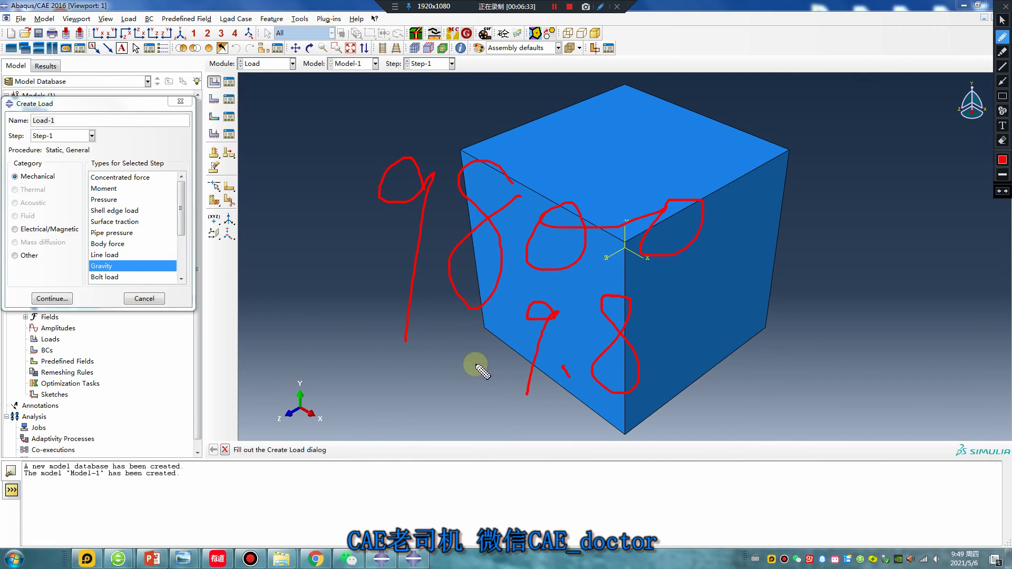
{"action": "key", "text": "Escape"}
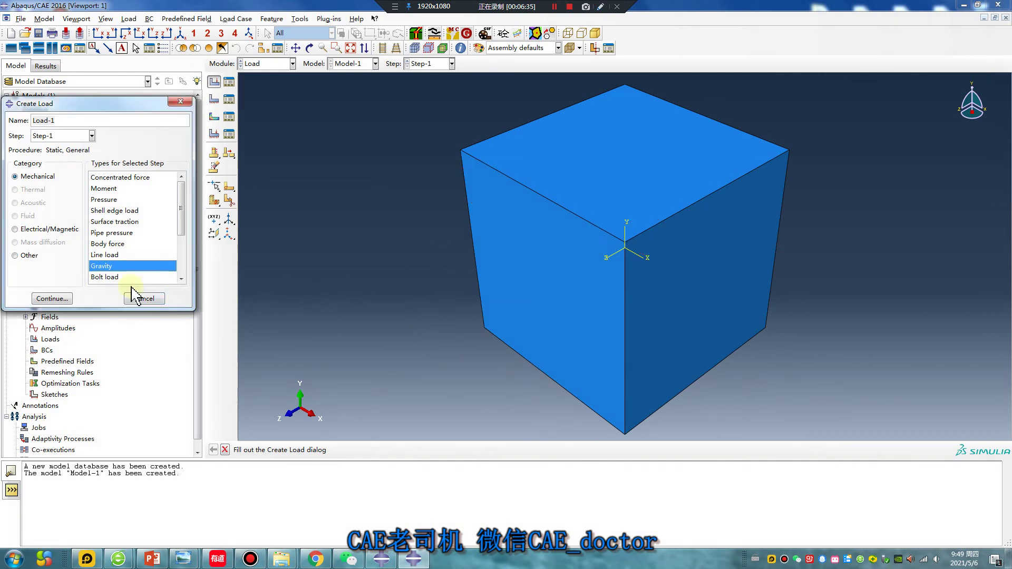
{"action": "left_click", "coordinate": [113, 277]}
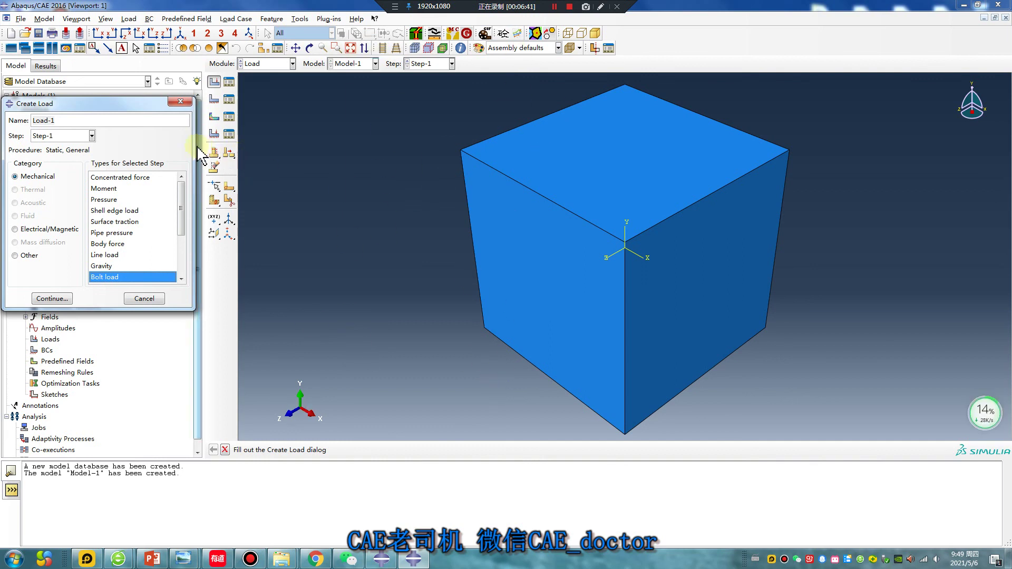
{"action": "left_click", "coordinate": [180, 102]}
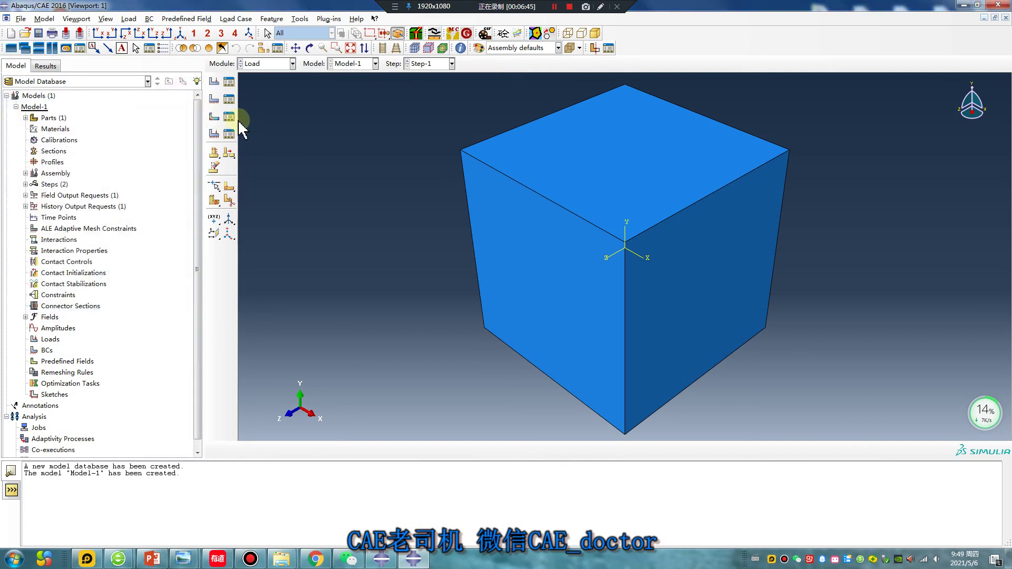
- Start an Initial-step Temperature predefined field on the cube's left face
{"action": "left_click", "coordinate": [214, 117]}
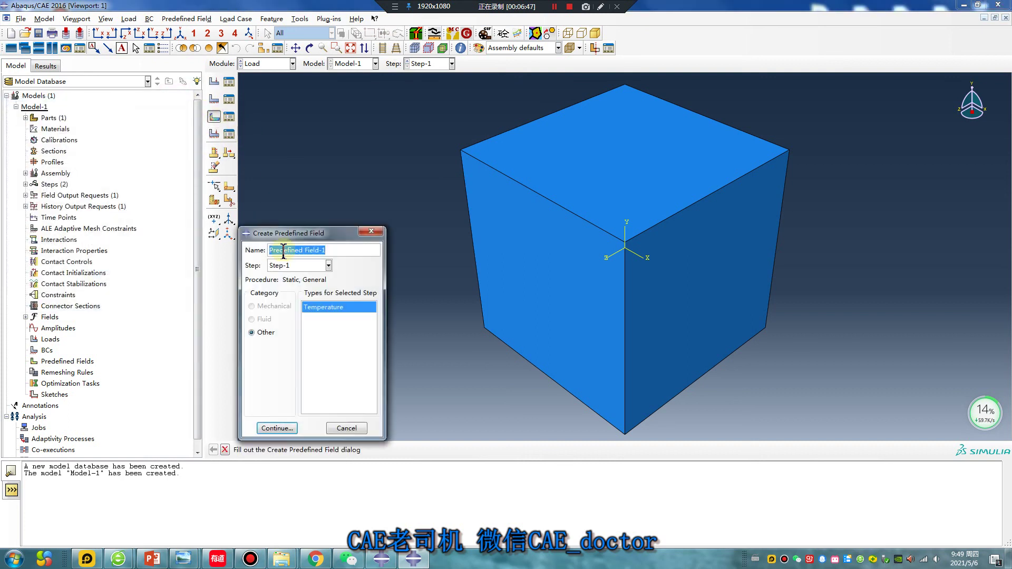
{"action": "left_click", "coordinate": [299, 266]}
{"action": "left_click", "coordinate": [288, 275]}
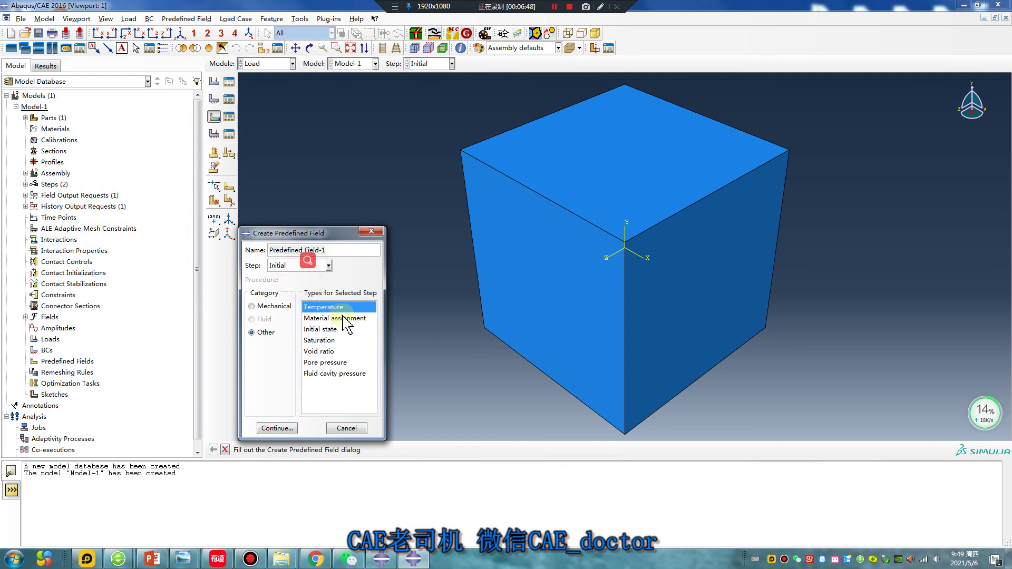
{"action": "left_click", "coordinate": [276, 428]}
{"action": "left_click", "coordinate": [511, 240]}
{"action": "middle_click", "coordinate": [332, 293]}
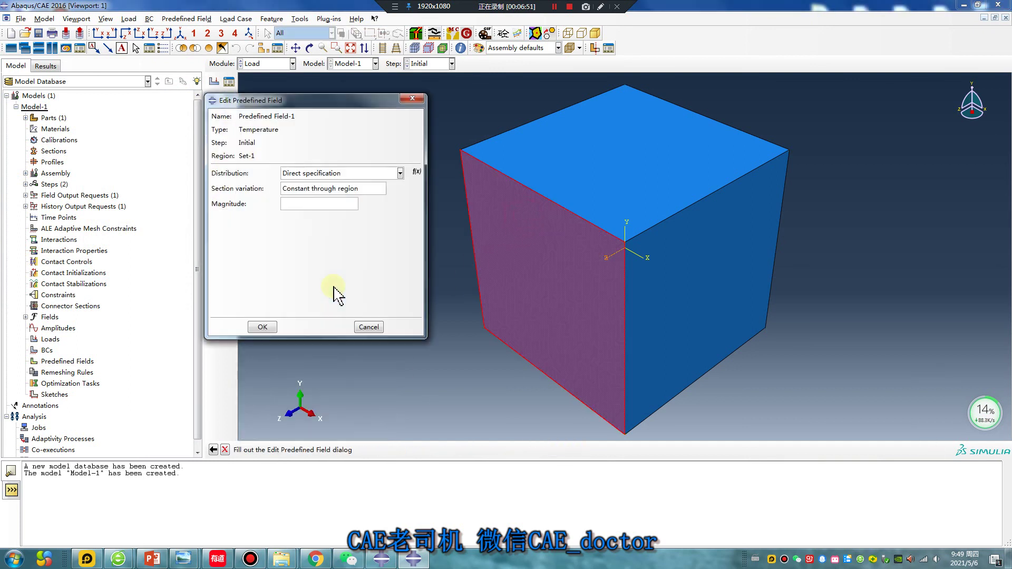
- Enter temperature magnitude 10, discard the field unsaved, and return to the PowerPoint slides
{"action": "left_click", "coordinate": [302, 204]}
{"action": "type", "text": "2"}
{"action": "left_click_drag", "start_coordinate": [298, 204], "coordinate": [274, 217]}
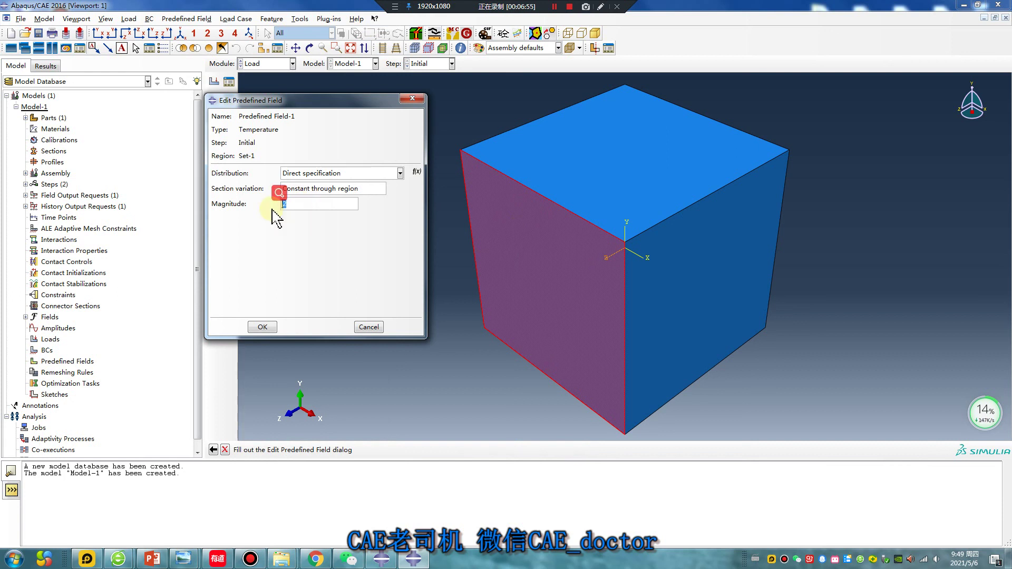
{"action": "left_click", "coordinate": [303, 241]}
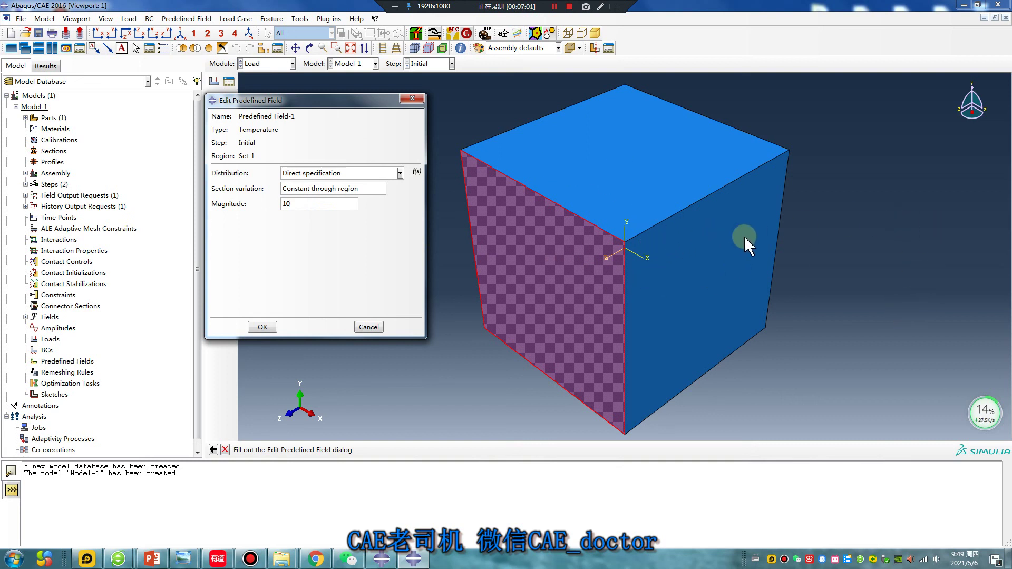
{"action": "left_click", "coordinate": [413, 98]}
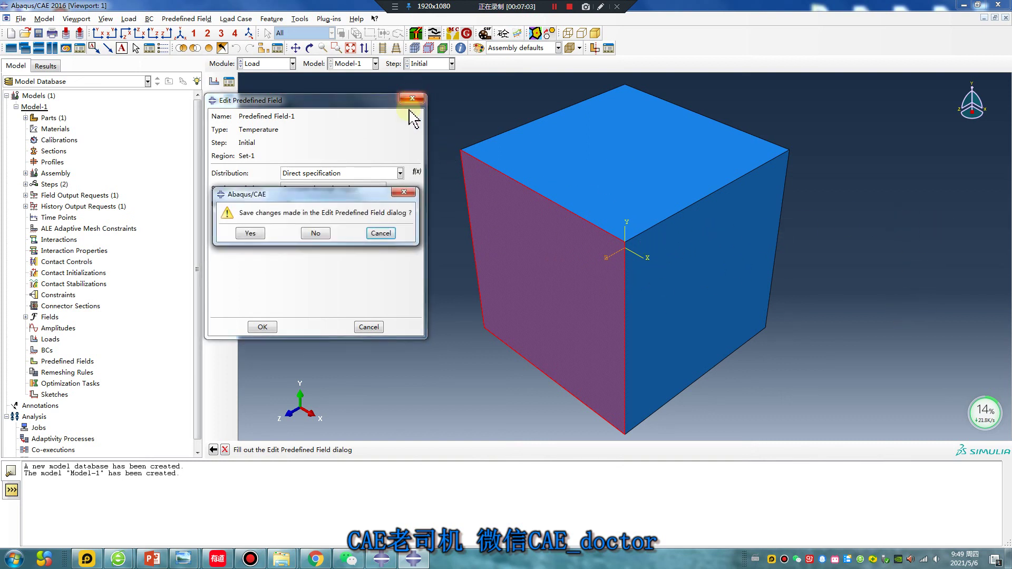
{"action": "left_click", "coordinate": [315, 233]}
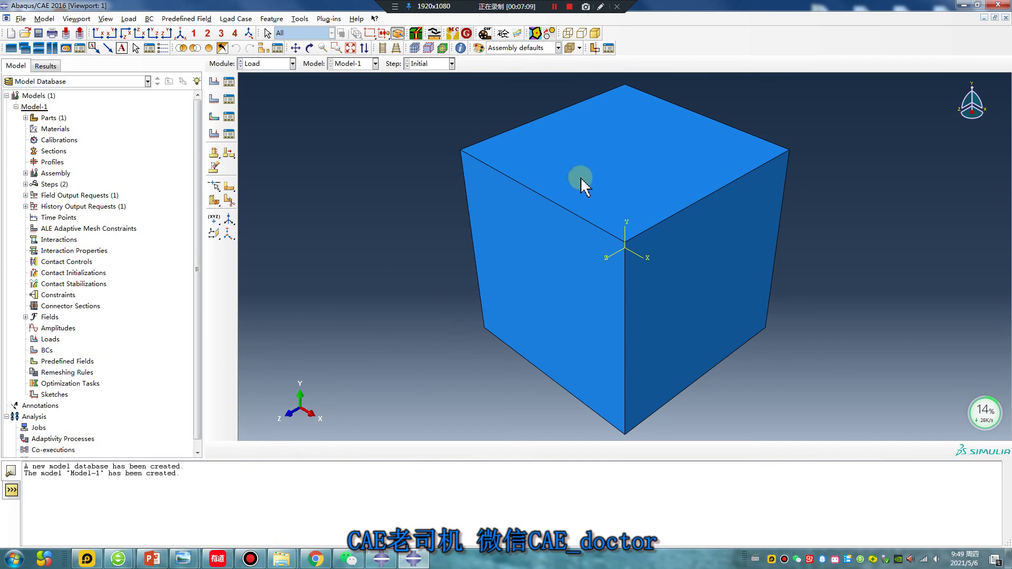
{"action": "left_click", "coordinate": [153, 558]}
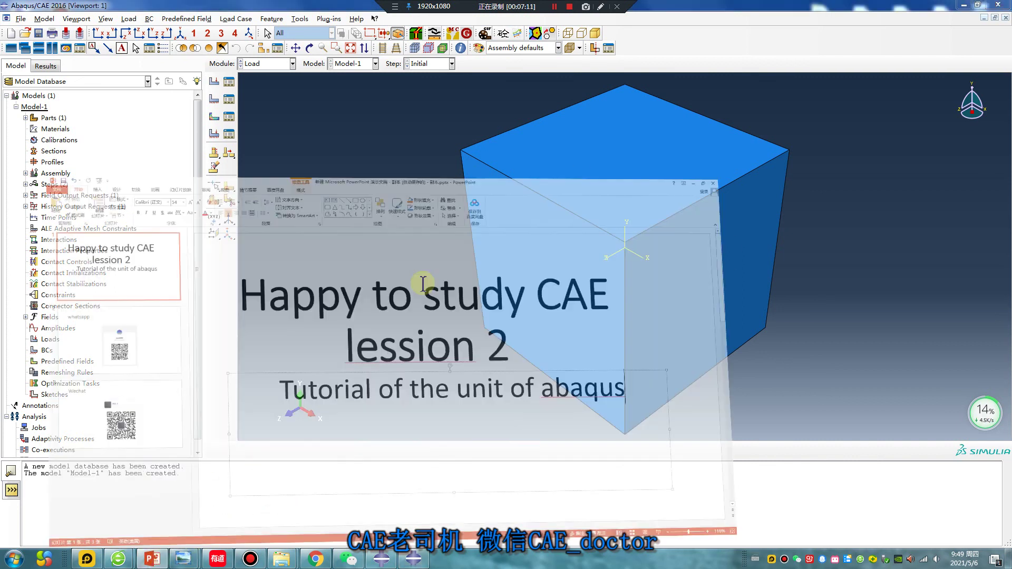